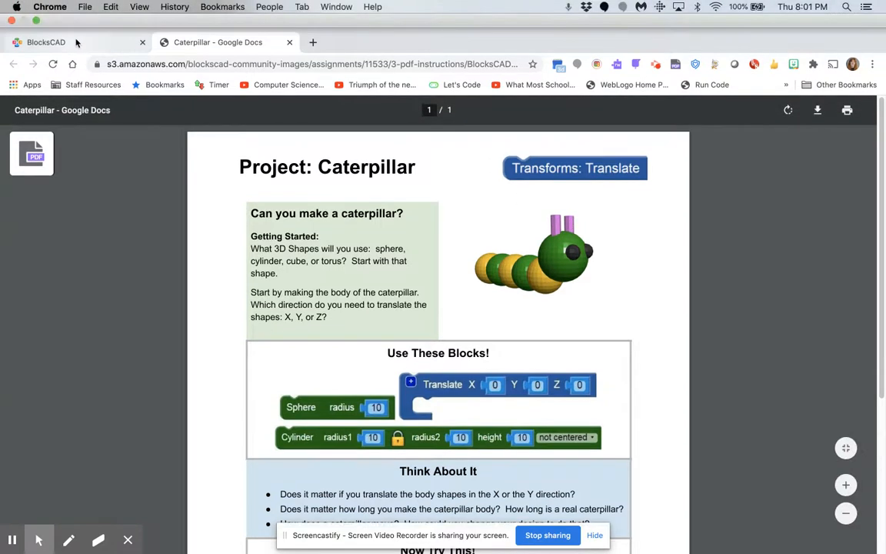
Switch to the BlocksCAD editor, add a sphere block with radius 10 to the workspace and render it.
{"action": "left_click", "coordinate": [76, 43]}
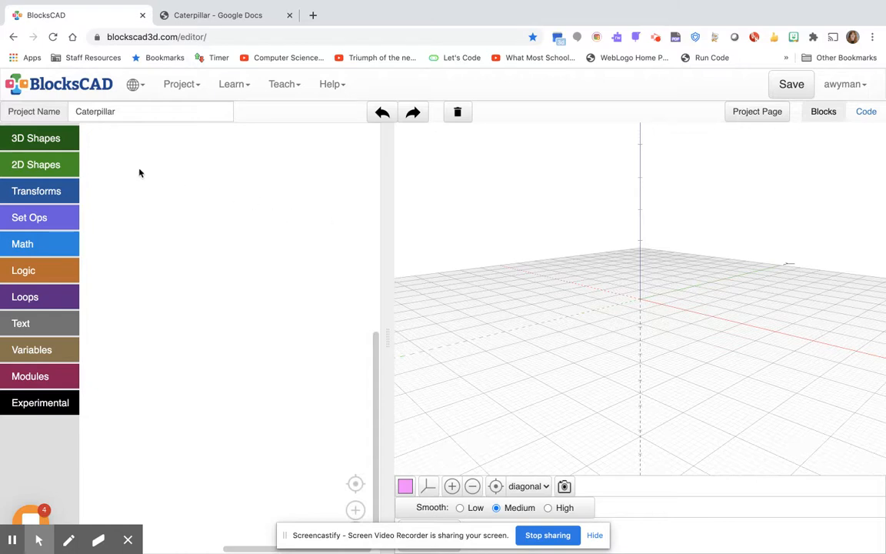
{"action": "left_click", "coordinate": [38, 139]}
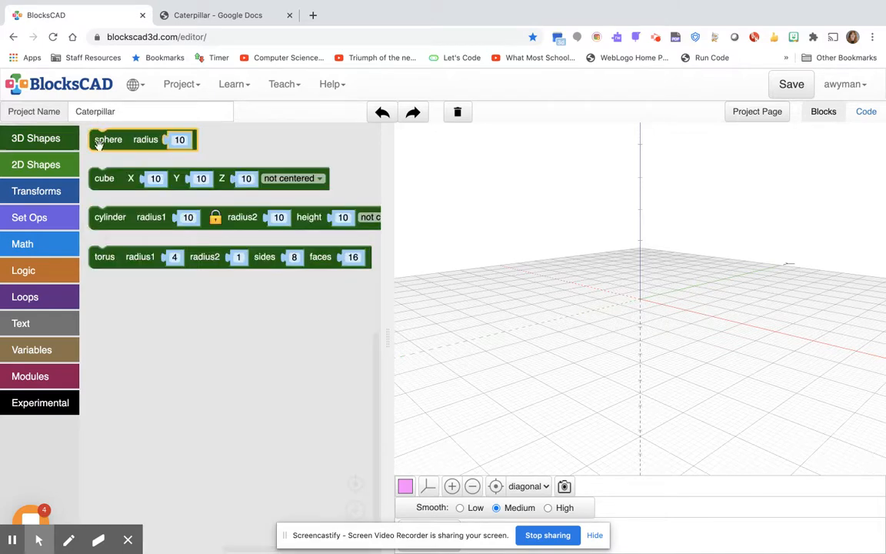
{"action": "left_click_drag", "start_coordinate": [99, 148], "coordinate": [128, 194]}
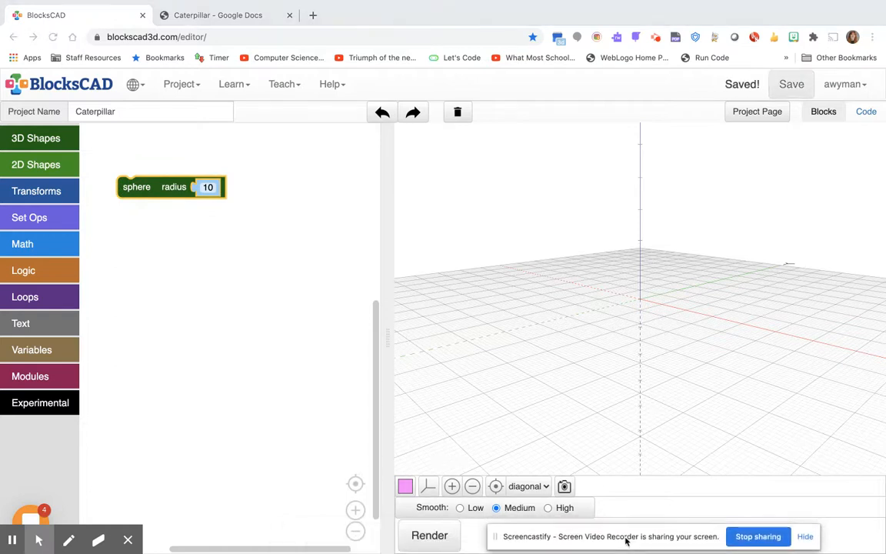
{"action": "left_click", "coordinate": [436, 538]}
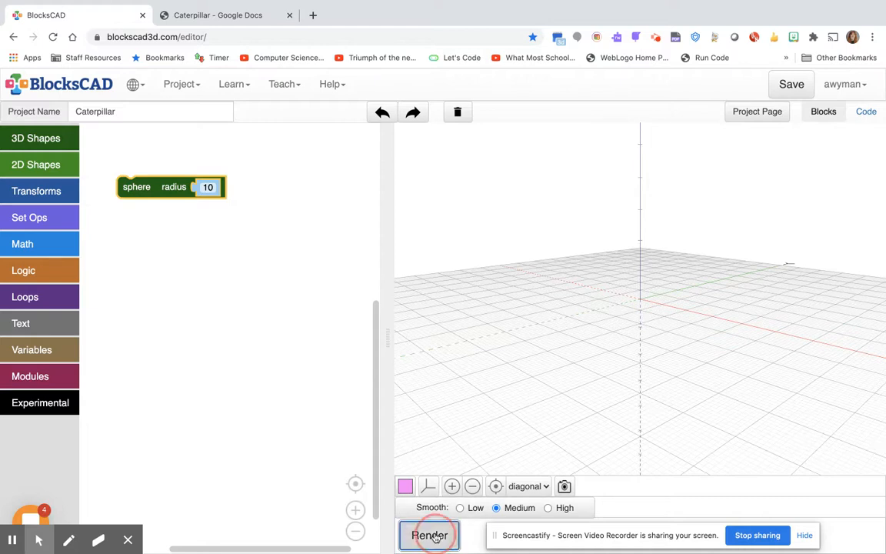
{"action": "left_click", "coordinate": [513, 382]}
{"action": "left_click_drag", "start_coordinate": [560, 390], "coordinate": [538, 384]}
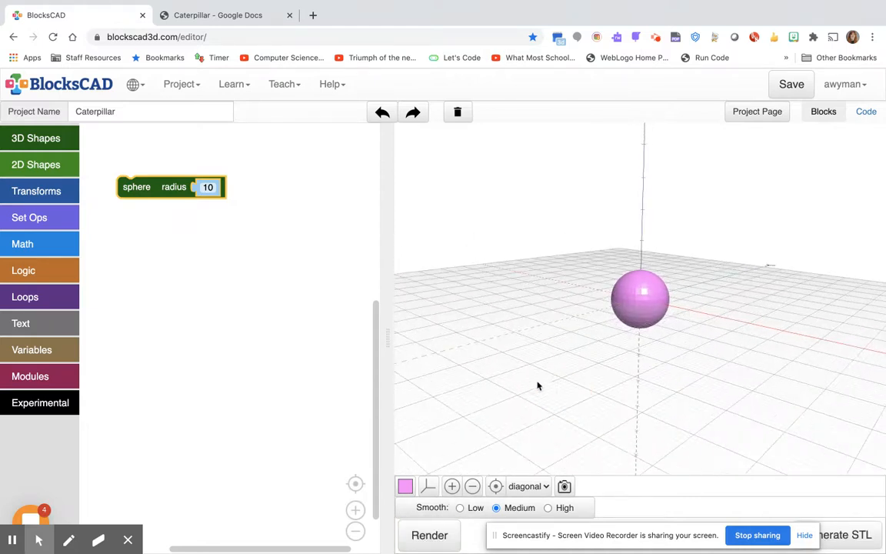
Wrap the sphere block in a yellow color block and render the model.
{"action": "left_click", "coordinate": [48, 193]}
{"action": "left_click", "coordinate": [122, 375]}
{"action": "left_click_drag", "start_coordinate": [121, 375], "coordinate": [142, 170]}
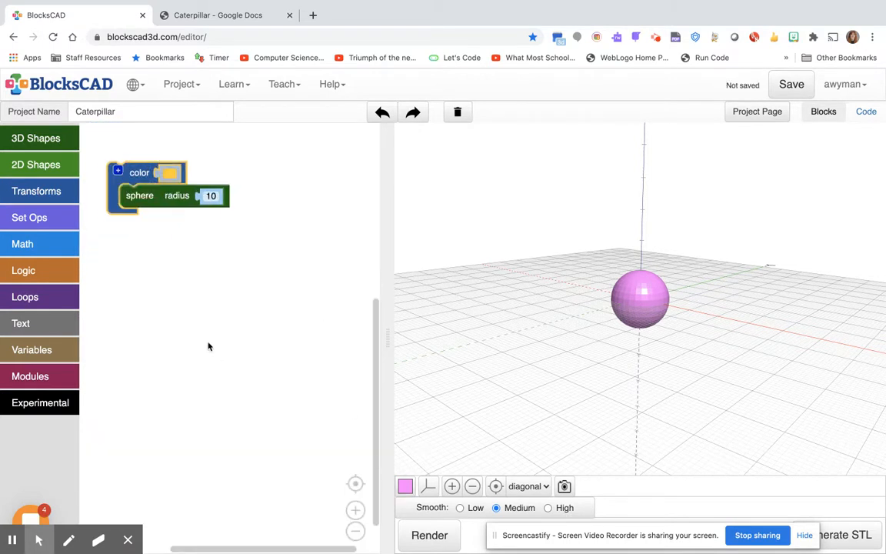
{"action": "left_click", "coordinate": [429, 535]}
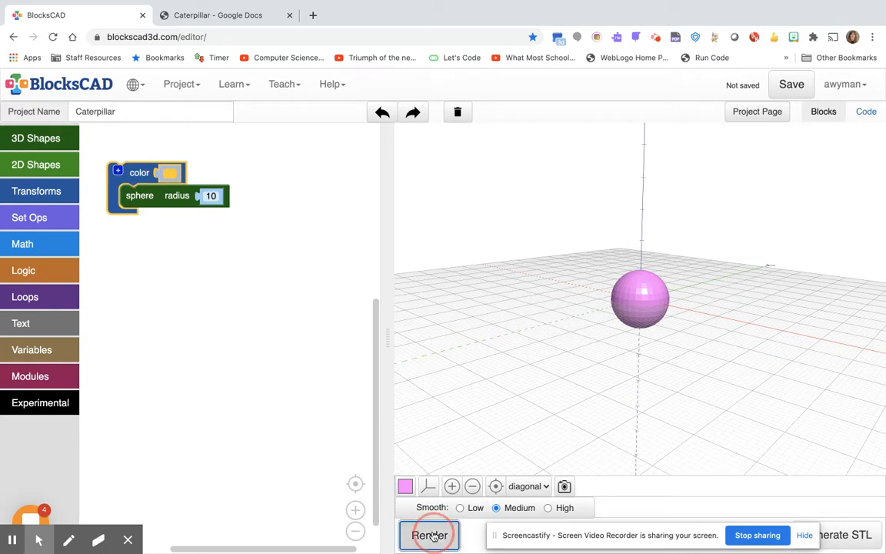
Duplicate the yellow sphere block, place the copy below the original and wrap it in a translate block.
{"action": "right_click", "coordinate": [137, 176]}
{"action": "left_click", "coordinate": [154, 188]}
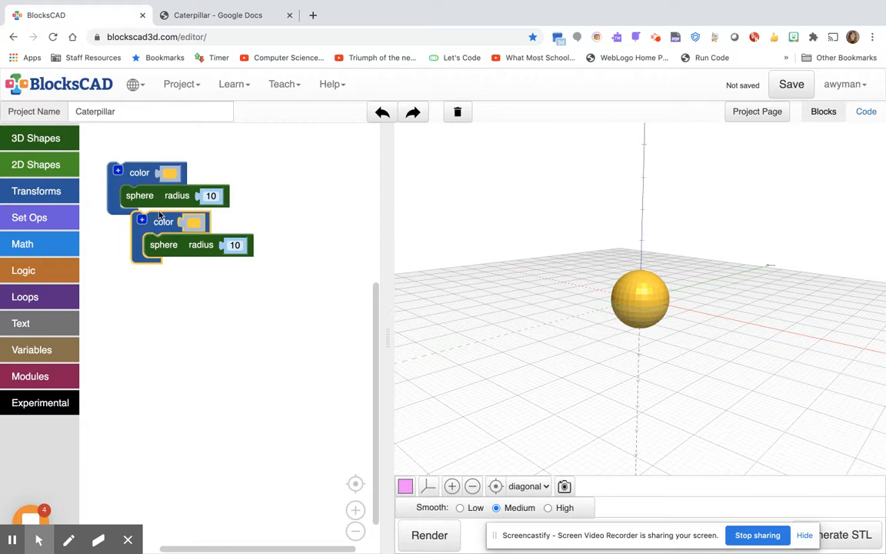
{"action": "left_click_drag", "start_coordinate": [159, 224], "coordinate": [169, 276]}
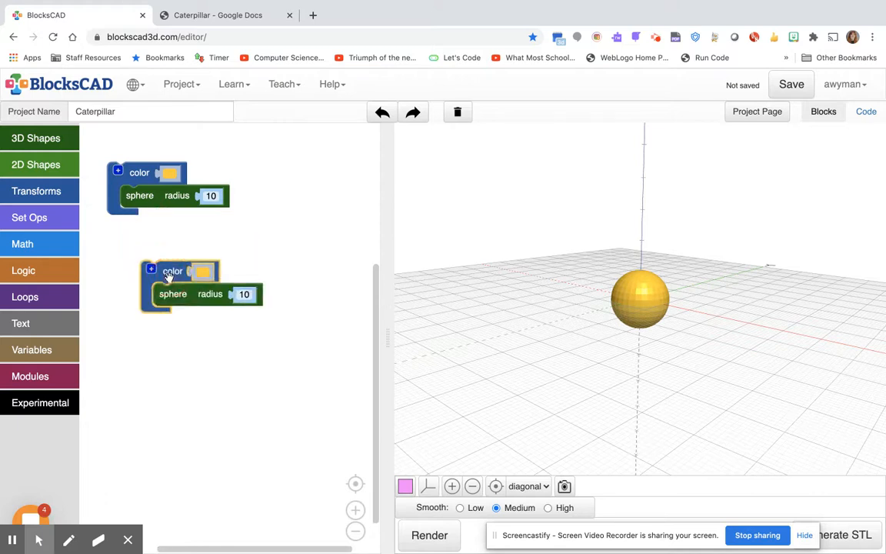
{"action": "left_click", "coordinate": [54, 190]}
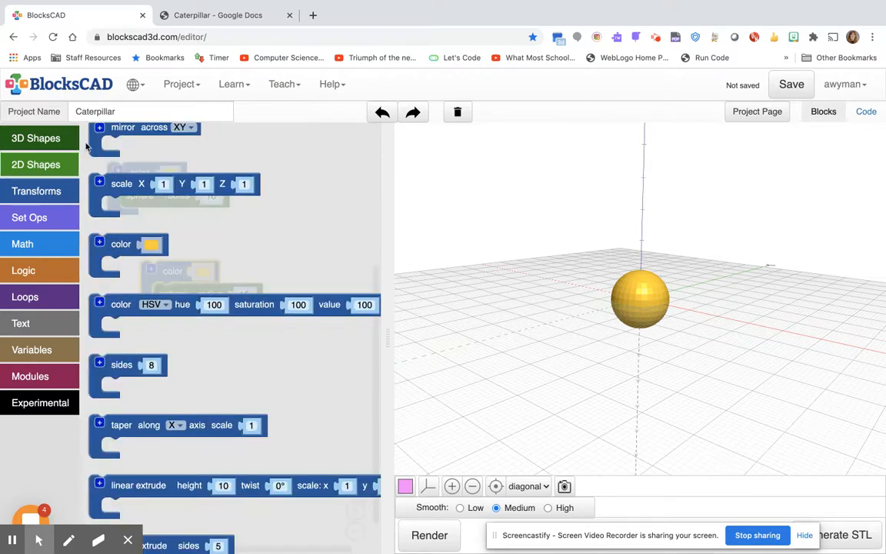
{"action": "scroll", "coordinate": [92, 165], "scroll_direction": "up", "scroll_amount": 3}
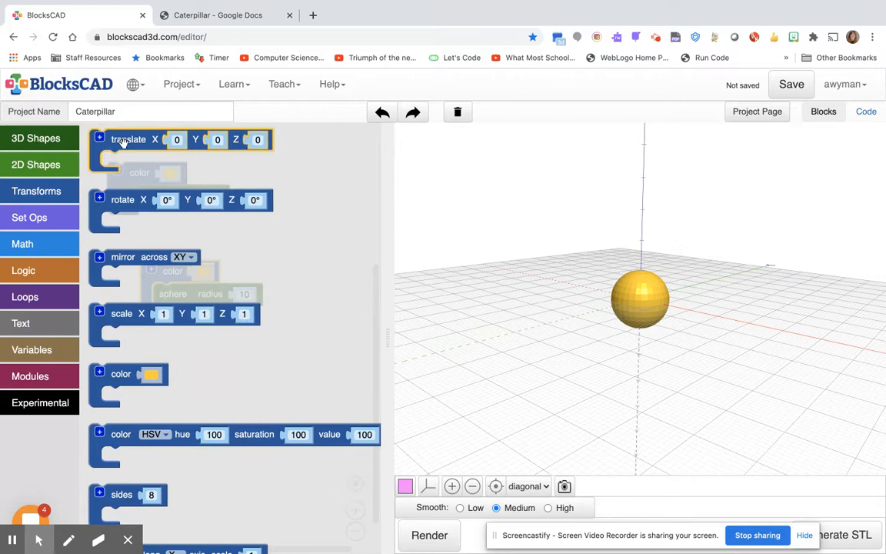
{"action": "mouse_move", "coordinate": [117, 200]}
{"action": "left_mouse_down"}
{"action": "mouse_move", "coordinate": [119, 158]}
{"action": "mouse_move", "coordinate": [115, 214]}
{"action": "left_mouse_up"}
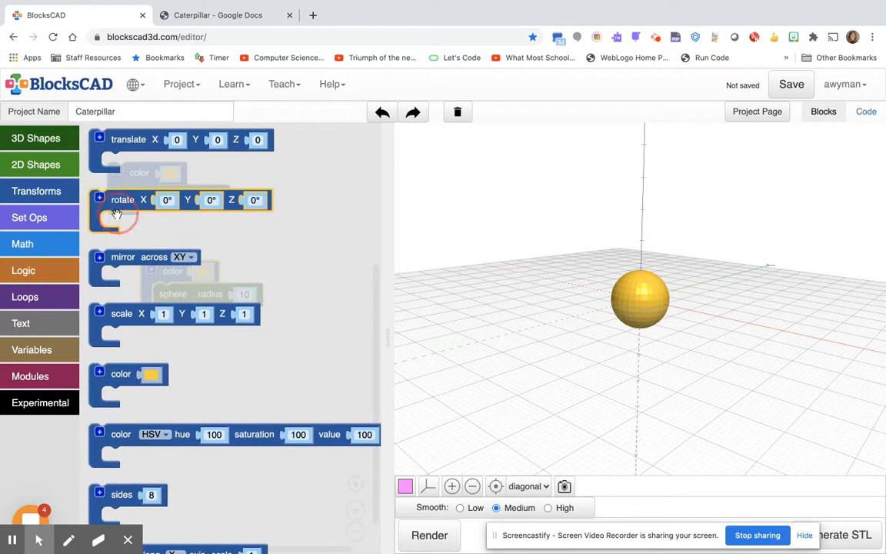
{"action": "left_click", "coordinate": [127, 144]}
{"action": "left_click_drag", "start_coordinate": [129, 145], "coordinate": [153, 264]}
Color the second sphere light orange, set its X translation to 15 and render the model.
{"action": "left_click", "coordinate": [191, 285]}
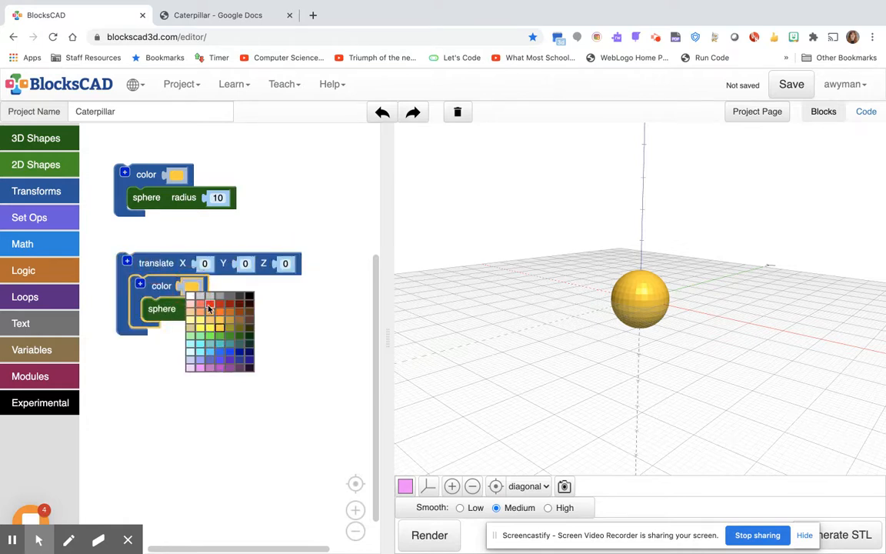
{"action": "left_click", "coordinate": [208, 306]}
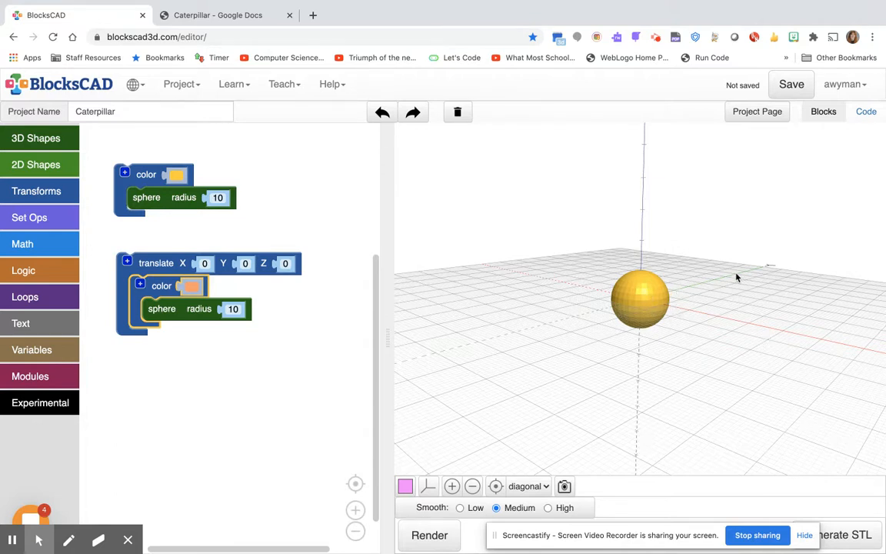
{"action": "left_click_drag", "start_coordinate": [670, 333], "coordinate": [751, 357]}
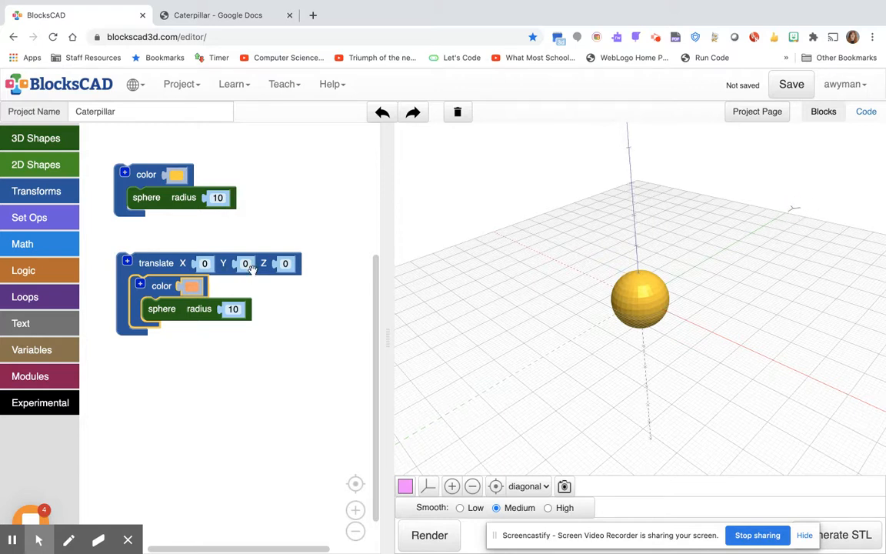
{"action": "left_click", "coordinate": [206, 264]}
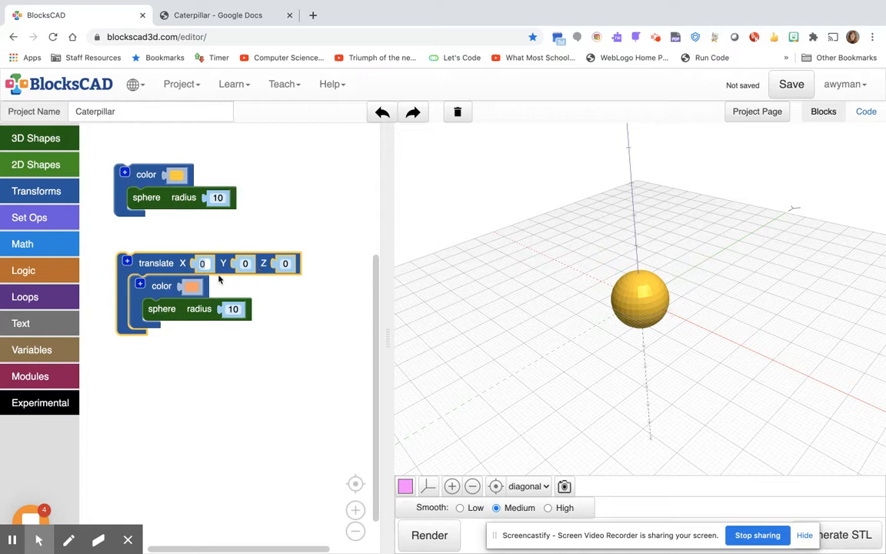
{"action": "type", "text": "15"}
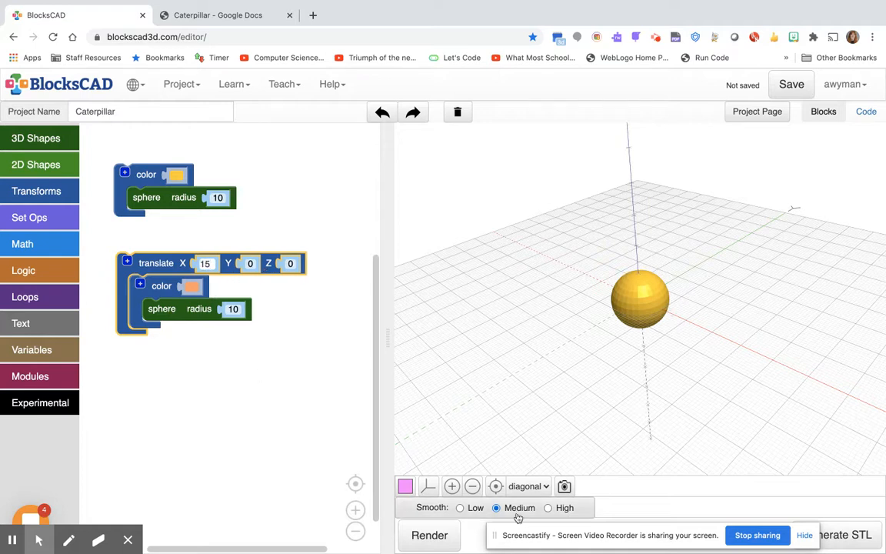
{"action": "left_click", "coordinate": [431, 537]}
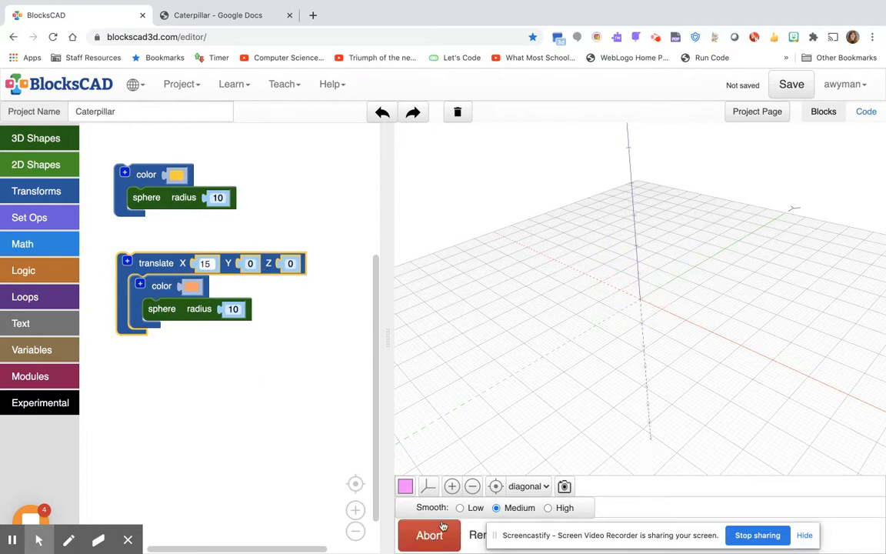
{"action": "left_click_drag", "start_coordinate": [625, 371], "coordinate": [631, 337]}
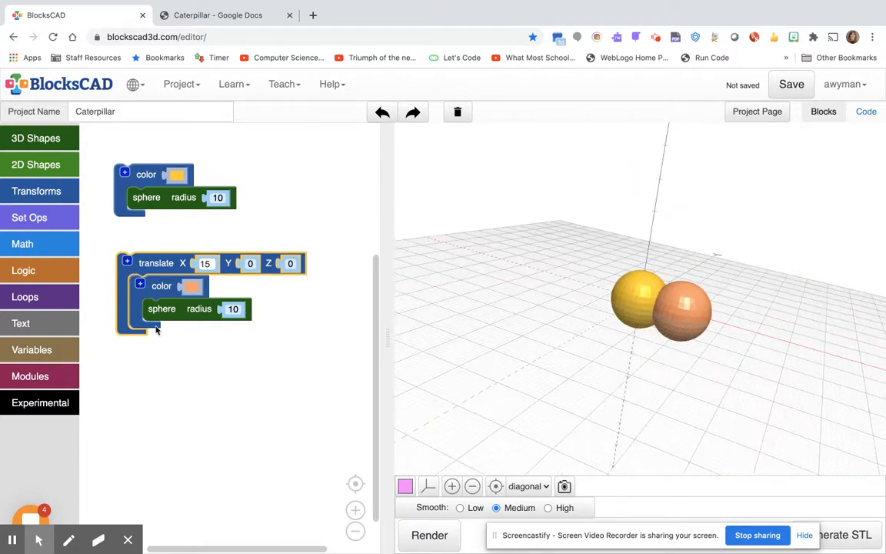
Duplicate the translated orange sphere block below the original and color the copy pale yellow.
{"action": "right_click", "coordinate": [151, 264]}
{"action": "left_click", "coordinate": [179, 273]}
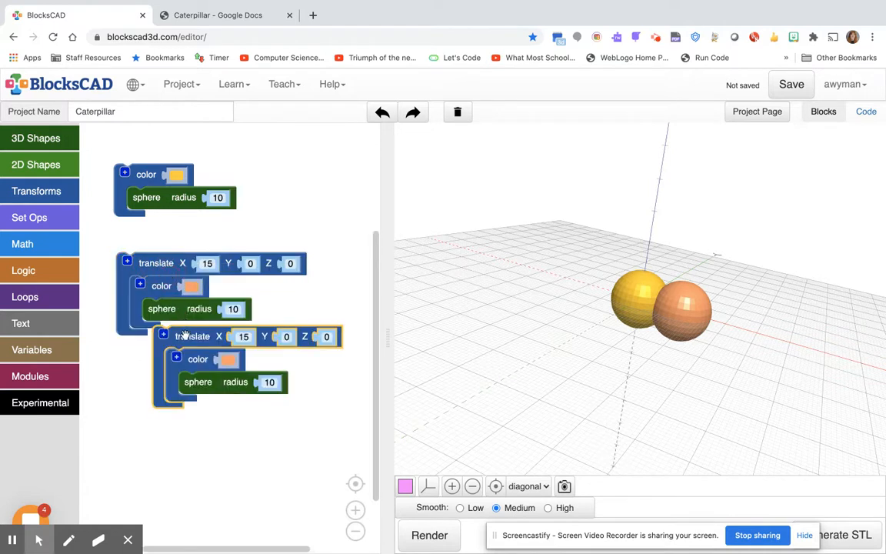
{"action": "left_click_drag", "start_coordinate": [185, 333], "coordinate": [154, 368]}
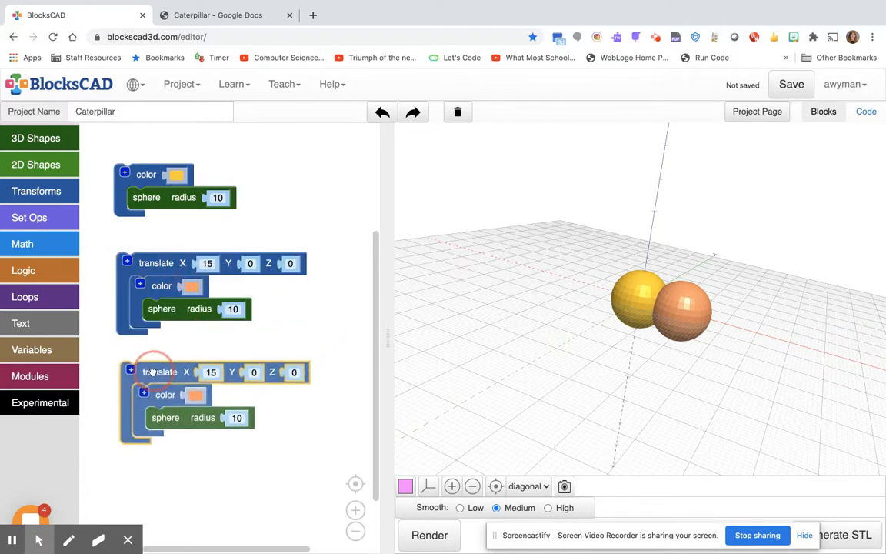
{"action": "left_click", "coordinate": [196, 396]}
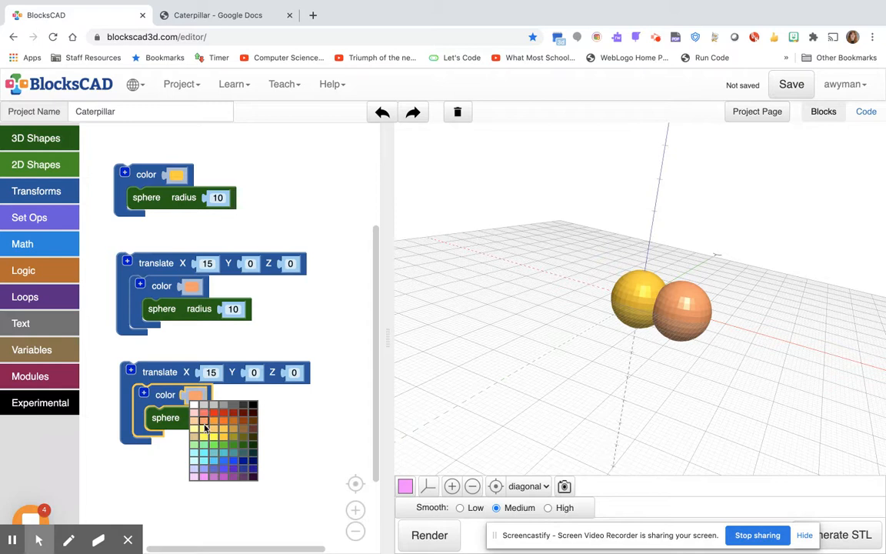
{"action": "left_click", "coordinate": [204, 429]}
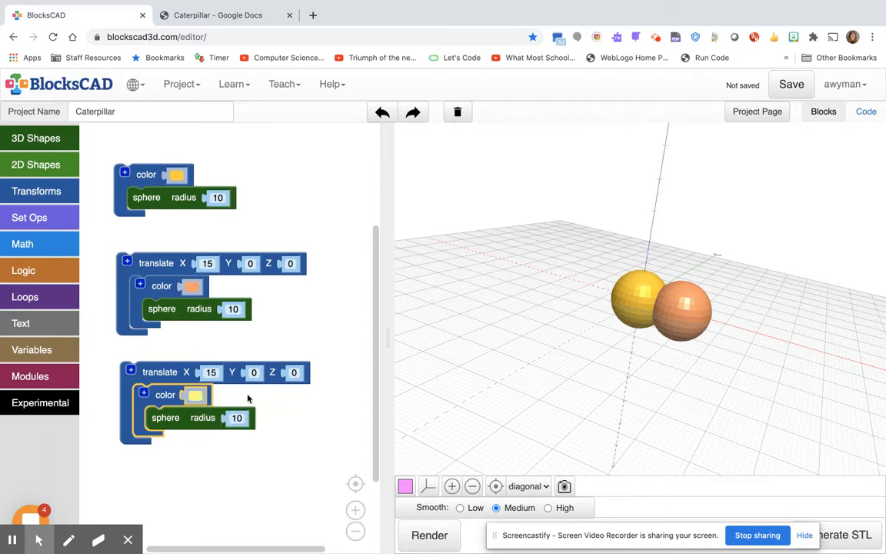
Set the third sphere's X translation to 30 and render the model.
{"action": "left_click", "coordinate": [212, 373]}
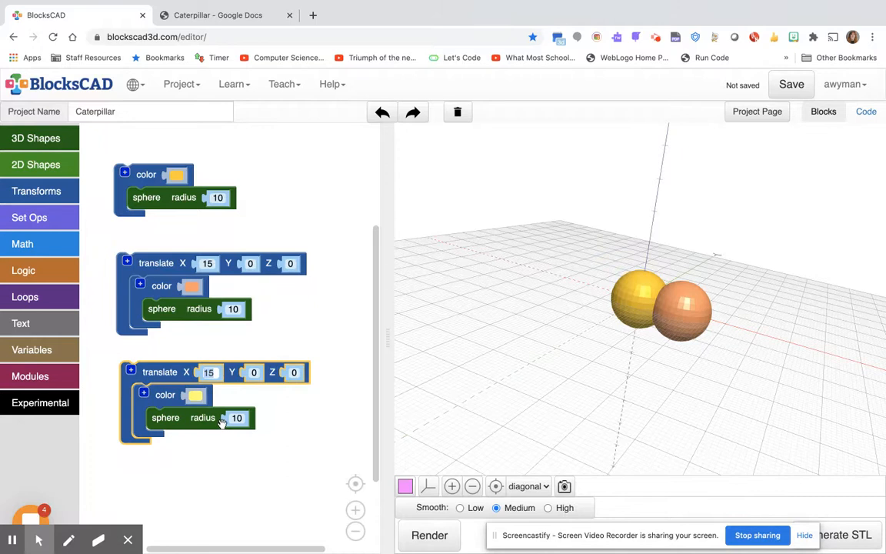
{"action": "type", "text": "30"}
{"action": "left_click", "coordinate": [429, 533]}
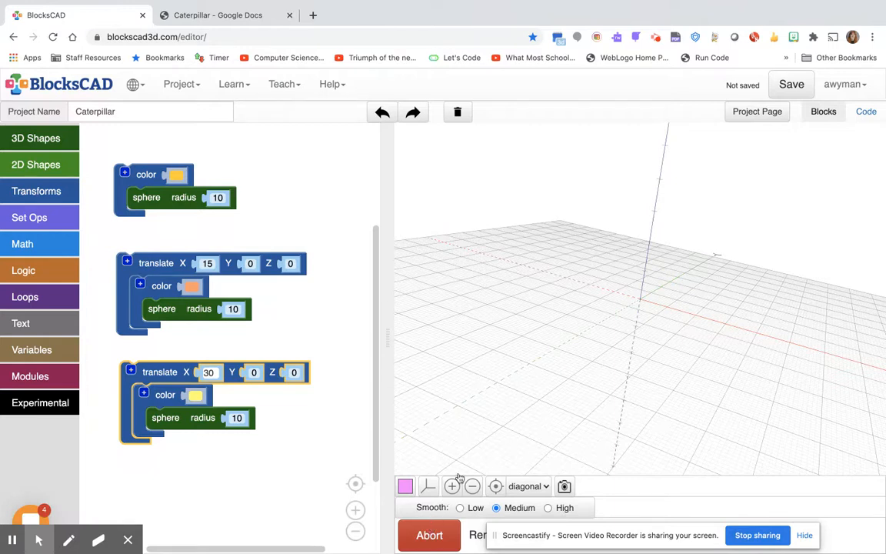
{"action": "left_click_drag", "start_coordinate": [522, 400], "coordinate": [575, 364]}
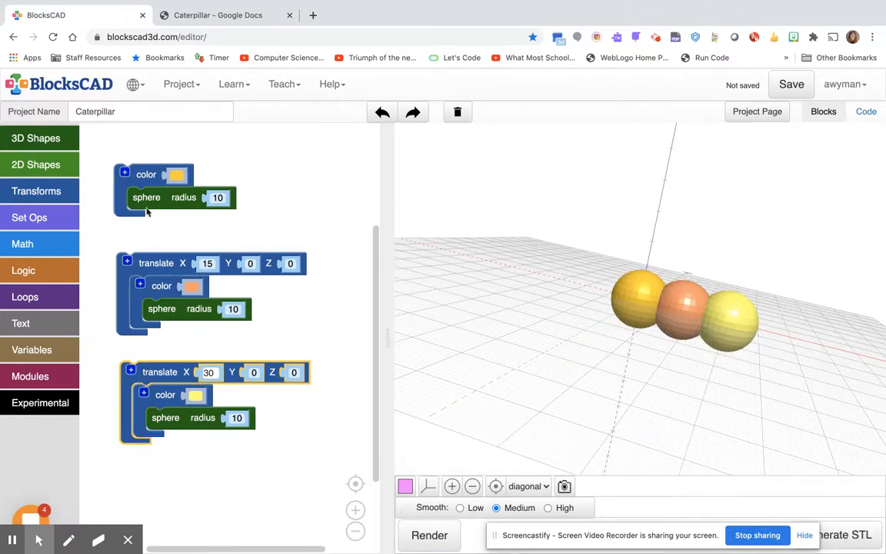
Move the stacked blocks closer together and duplicate the third sphere's translate block directly below it.
{"action": "left_click_drag", "start_coordinate": [153, 320], "coordinate": [148, 293]}
{"action": "left_click_drag", "start_coordinate": [149, 372], "coordinate": [140, 327]}
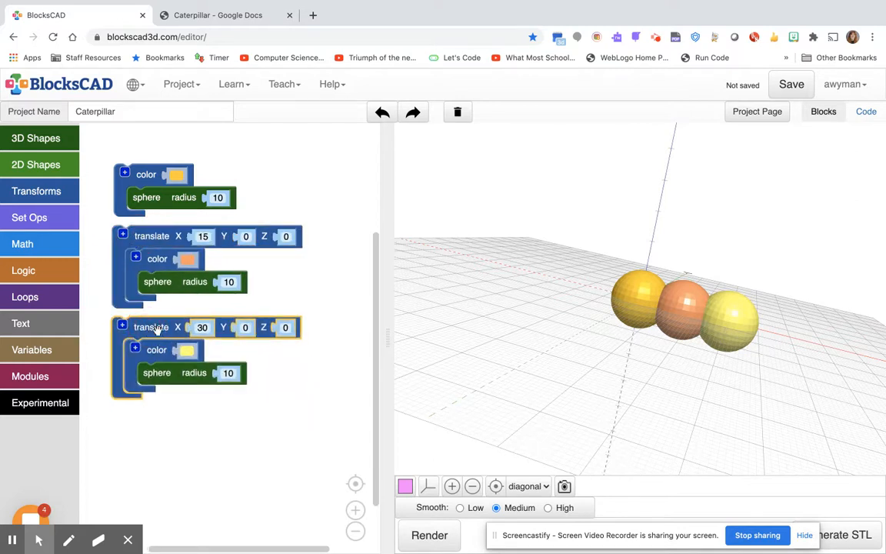
{"action": "right_click", "coordinate": [157, 329]}
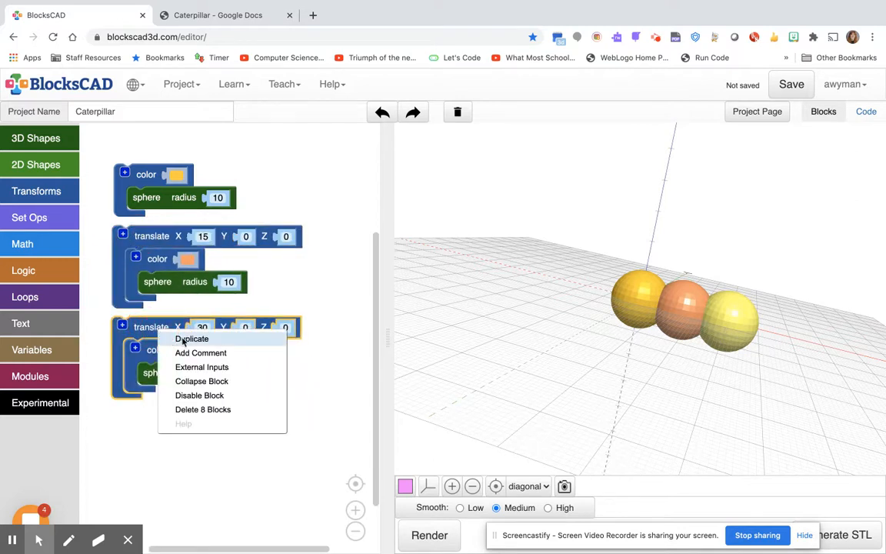
{"action": "left_click", "coordinate": [178, 339]}
{"action": "left_click_drag", "start_coordinate": [185, 406], "coordinate": [145, 424]}
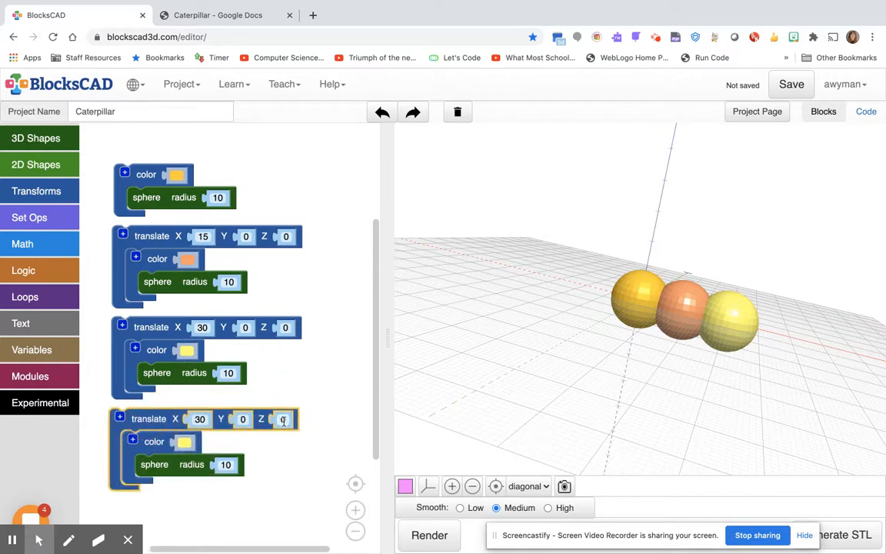
Set the fourth sphere's X translation to 45, render the model and color that sphere pale orange.
{"action": "left_click", "coordinate": [198, 418]}
{"action": "type", "text": "45"}
{"action": "left_click", "coordinate": [431, 535]}
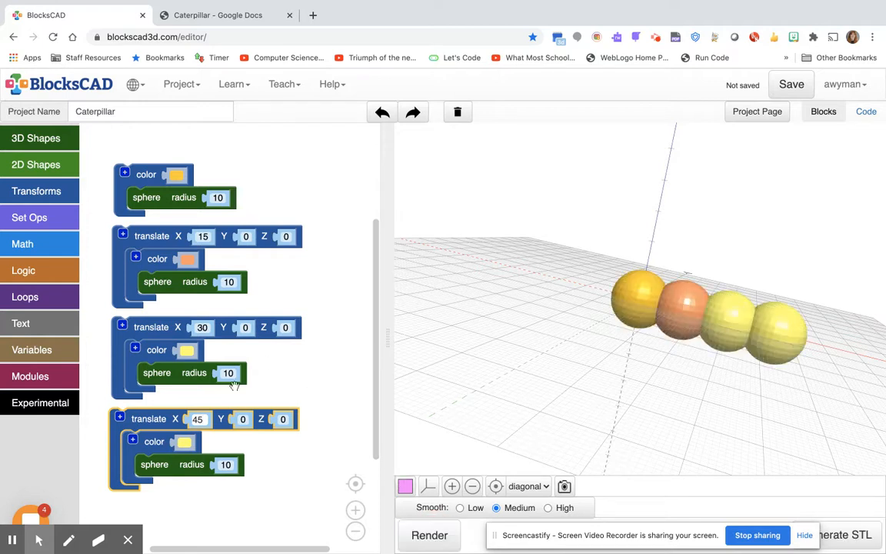
{"action": "left_click", "coordinate": [184, 441]}
{"action": "left_click", "coordinate": [189, 467]}
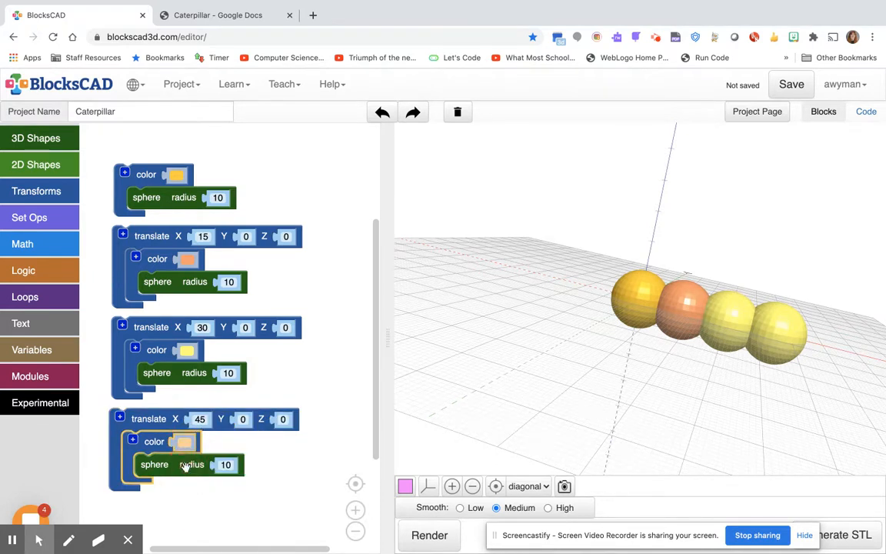
Duplicate the fourth sphere's translate block and place the copy directly below it.
{"action": "right_click", "coordinate": [152, 421]}
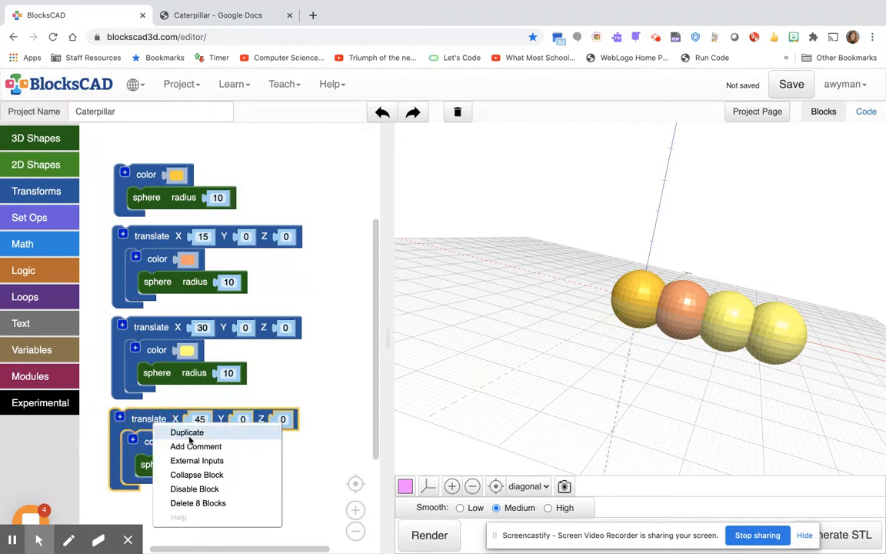
{"action": "left_click", "coordinate": [185, 431]}
{"action": "scroll", "coordinate": [364, 376], "scroll_direction": "down", "scroll_amount": 3}
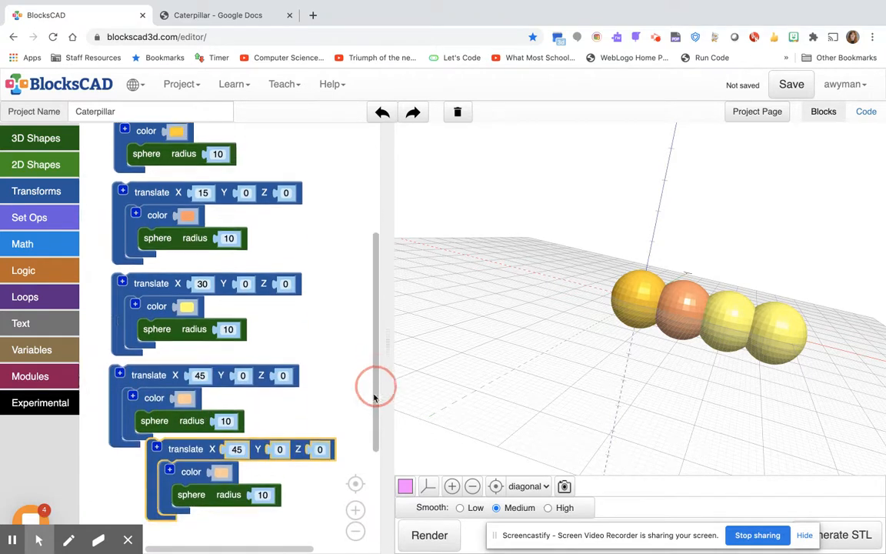
{"action": "left_click_drag", "start_coordinate": [178, 386], "coordinate": [141, 407]}
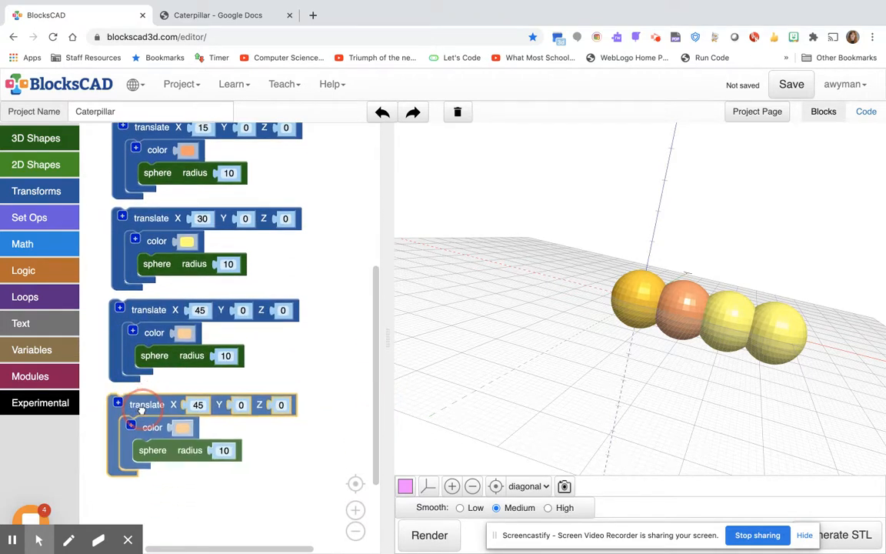
Set the fifth sphere's X translation to 60 and render the model.
{"action": "left_click", "coordinate": [199, 405]}
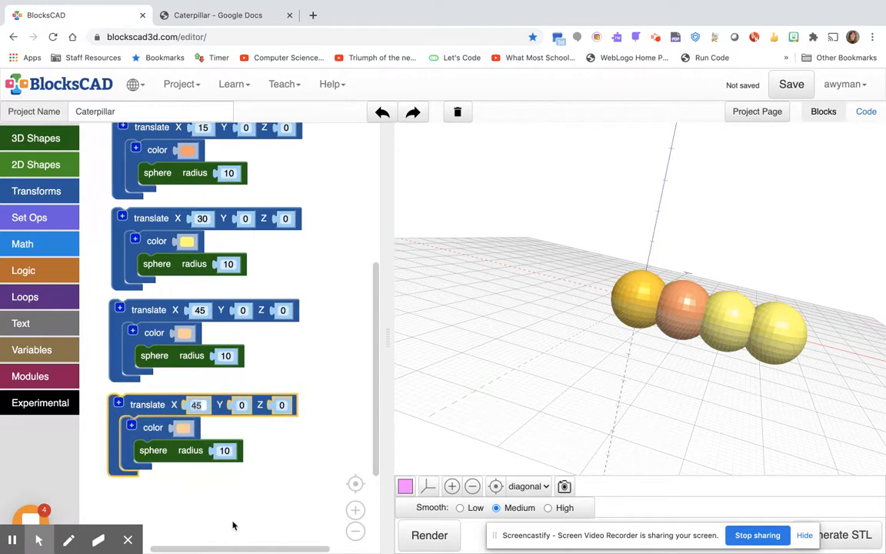
{"action": "type", "text": "60"}
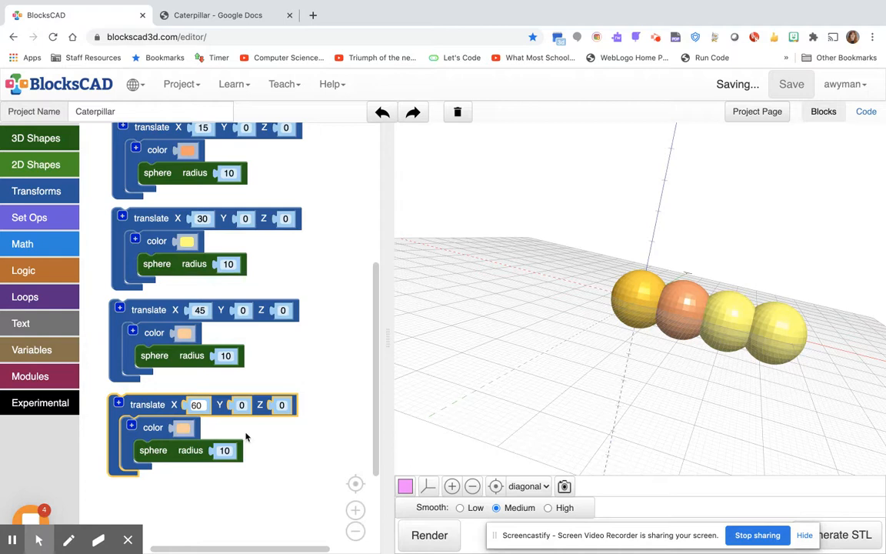
{"action": "left_click", "coordinate": [429, 536]}
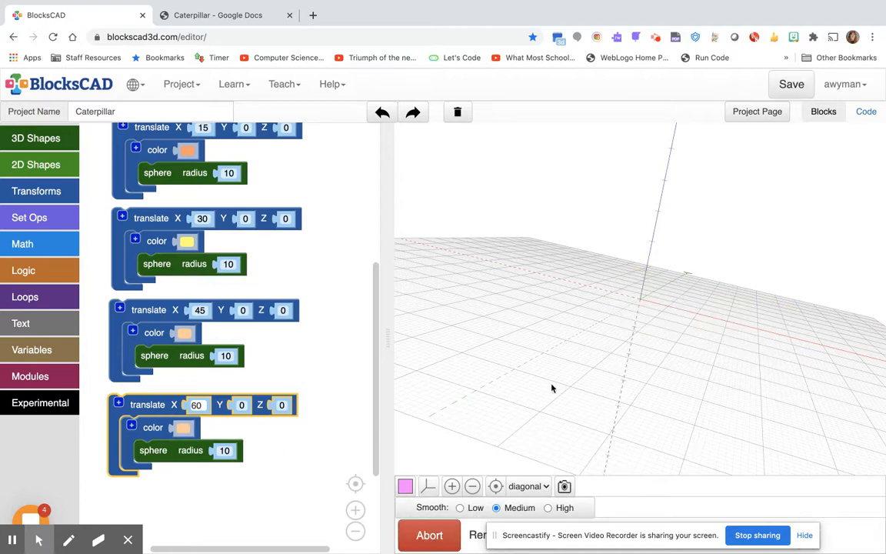
{"action": "left_click", "coordinate": [585, 377]}
{"action": "left_click_drag", "start_coordinate": [585, 377], "coordinate": [554, 375]}
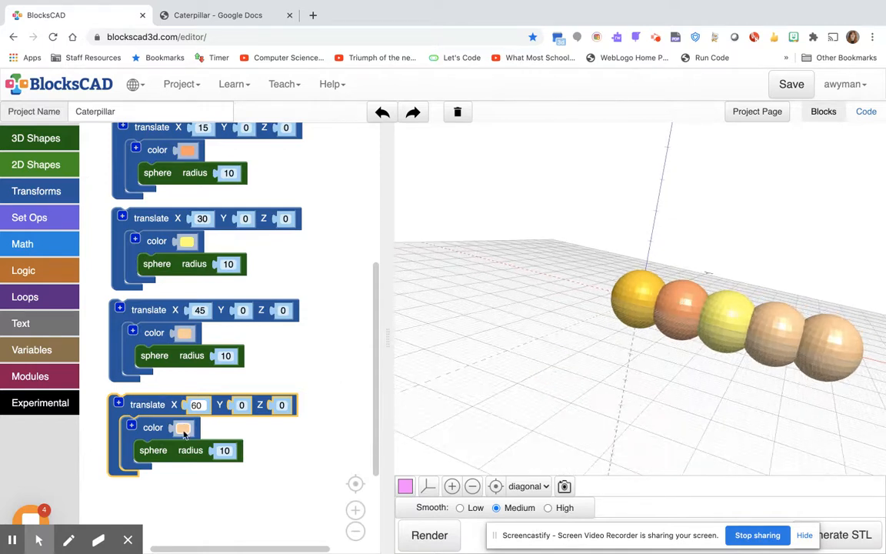
Color the fifth sphere light golden orange and render the model.
{"action": "left_click", "coordinate": [183, 429]}
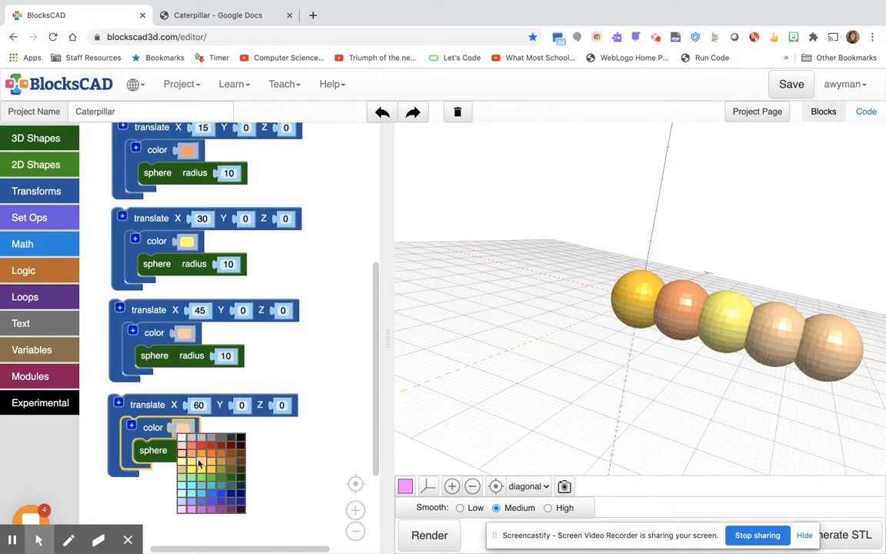
{"action": "left_click", "coordinate": [192, 453]}
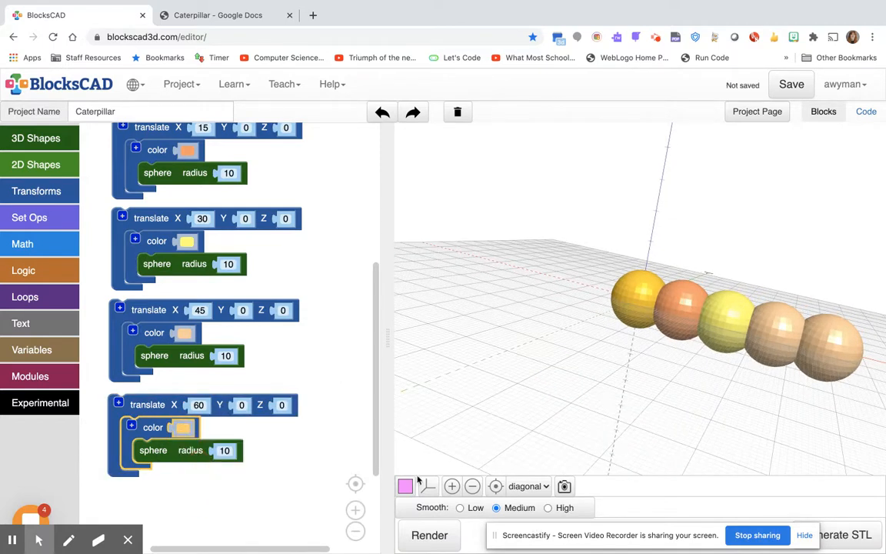
{"action": "left_click", "coordinate": [421, 536]}
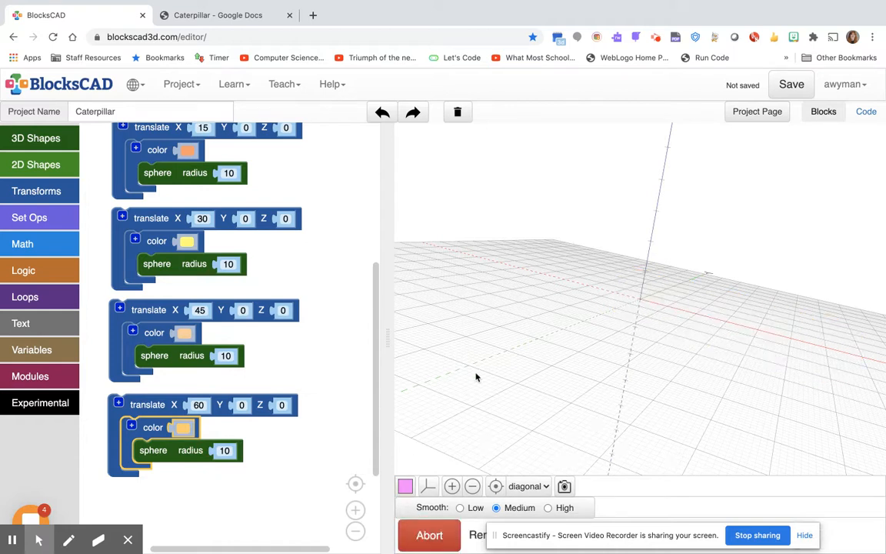
Check the example caterpillar in the Caterpillar project instructions and return to the BlocksCAD editor.
{"action": "left_click", "coordinate": [210, 16]}
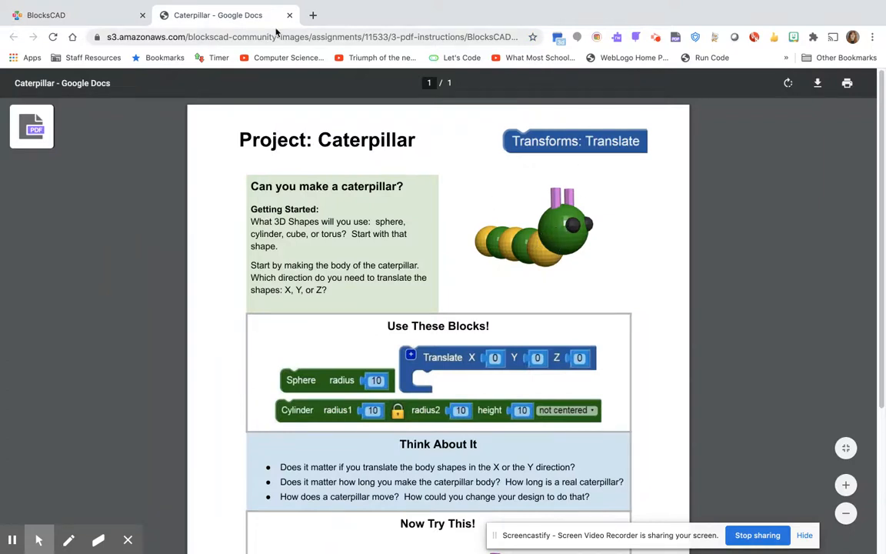
{"action": "left_click", "coordinate": [116, 17]}
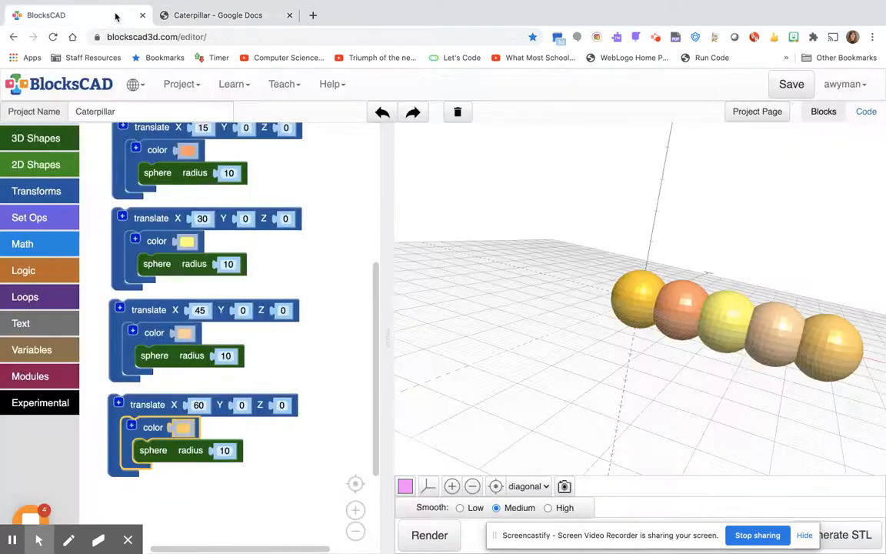
Duplicate the fifth sphere's translate block and place the copy below it for the head.
{"action": "scroll", "coordinate": [337, 350], "scroll_direction": "down", "scroll_amount": 2, "text": "ctrl"}
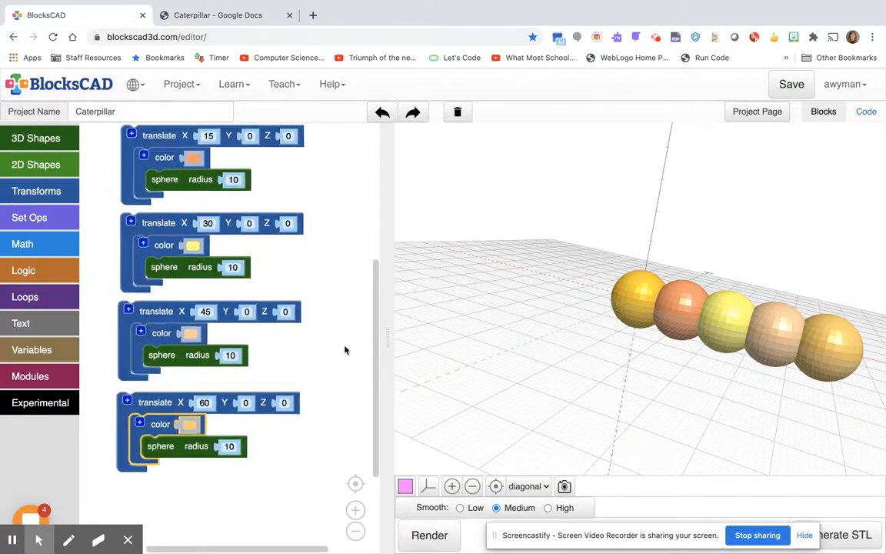
{"action": "scroll", "coordinate": [337, 350], "scroll_direction": "up", "scroll_amount": 4, "text": "ctrl"}
{"action": "left_click_drag", "start_coordinate": [374, 333], "coordinate": [371, 369]}
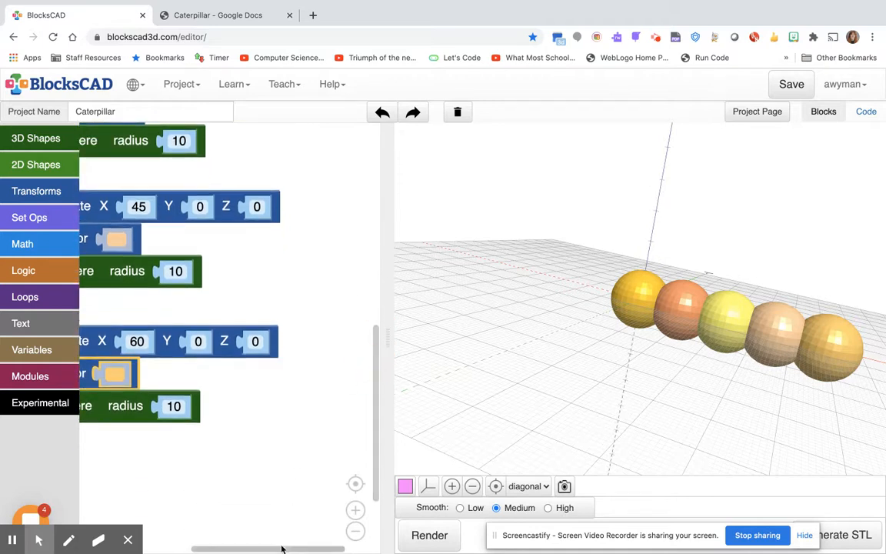
{"action": "left_click_drag", "start_coordinate": [230, 551], "coordinate": [174, 548]}
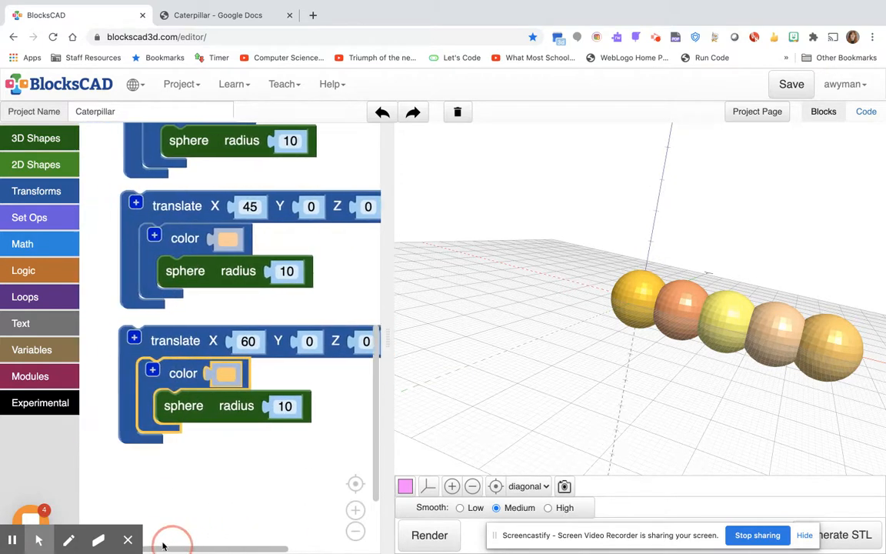
{"action": "right_click", "coordinate": [196, 340]}
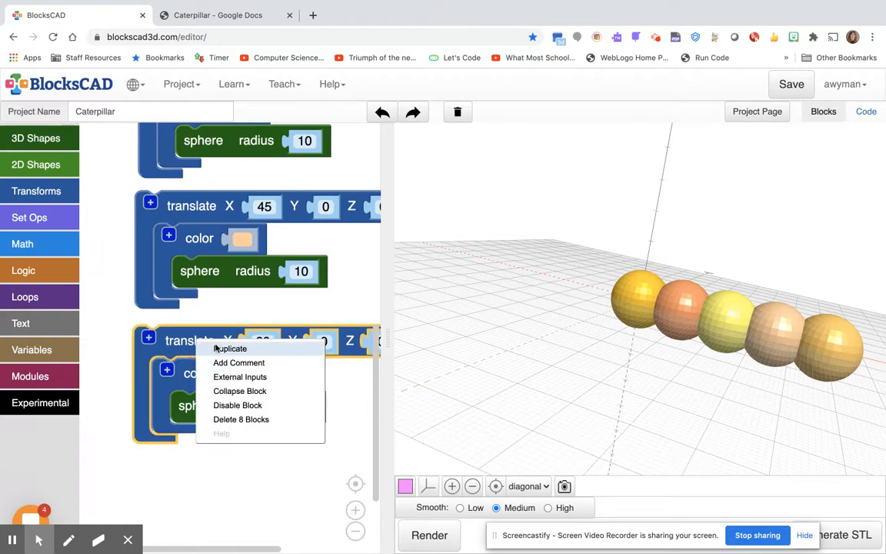
{"action": "left_click", "coordinate": [224, 349]}
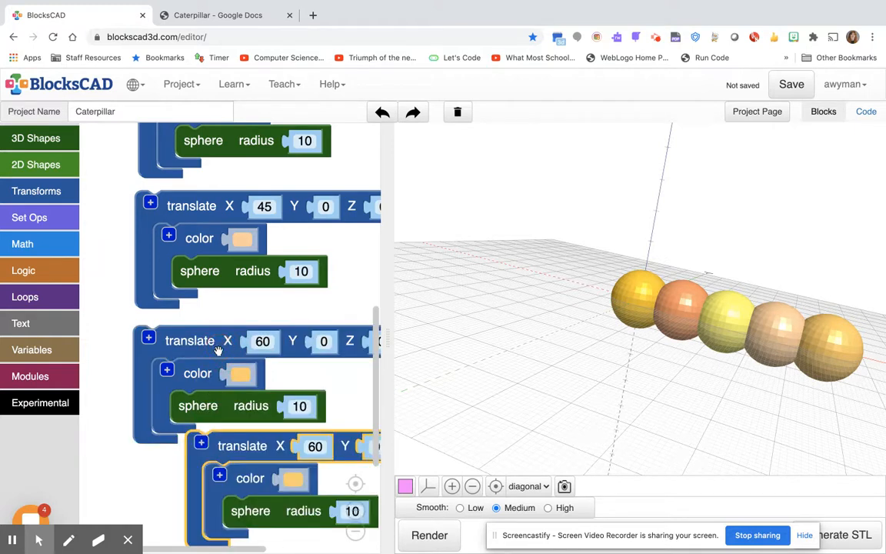
{"action": "left_click_drag", "start_coordinate": [373, 368], "coordinate": [374, 415]}
Set the head sphere's radius to 12 and color it pale cyan.
{"action": "left_click", "coordinate": [313, 430]}
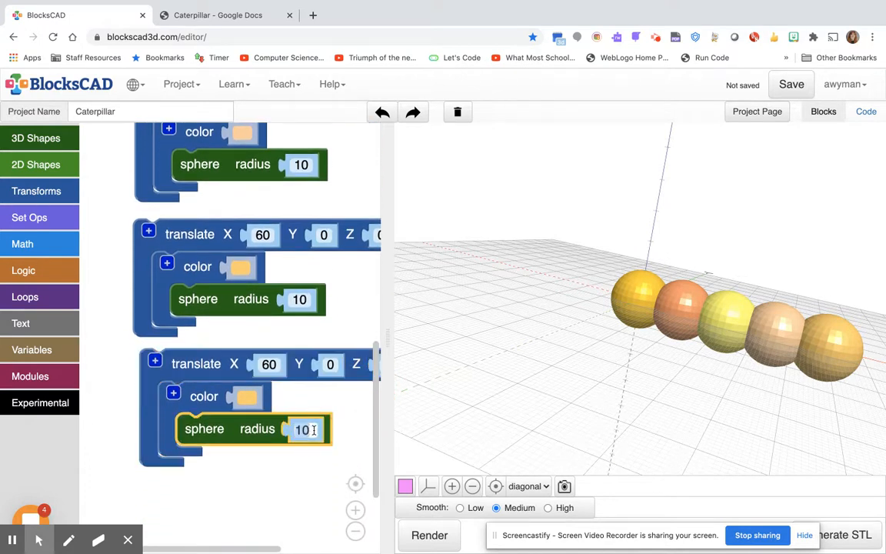
{"action": "type", "text": "12"}
{"action": "left_click", "coordinate": [246, 397]}
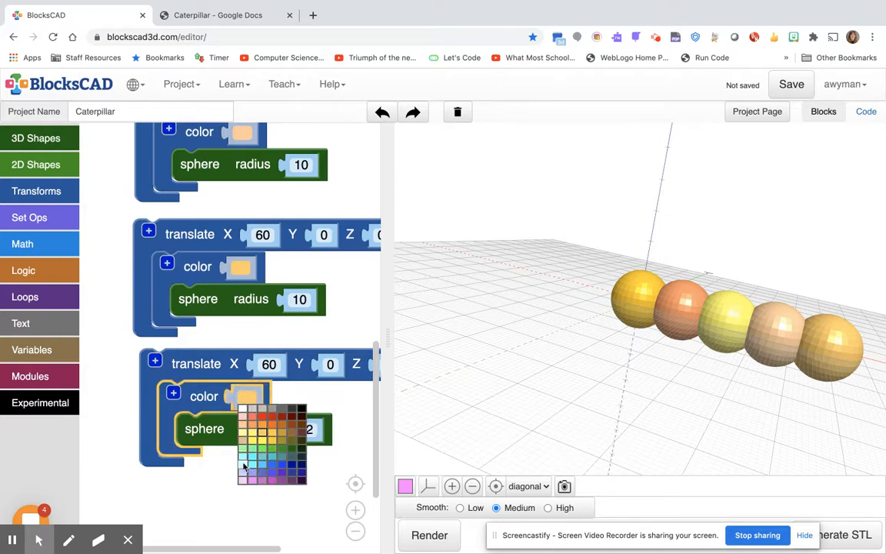
{"action": "left_click", "coordinate": [252, 464]}
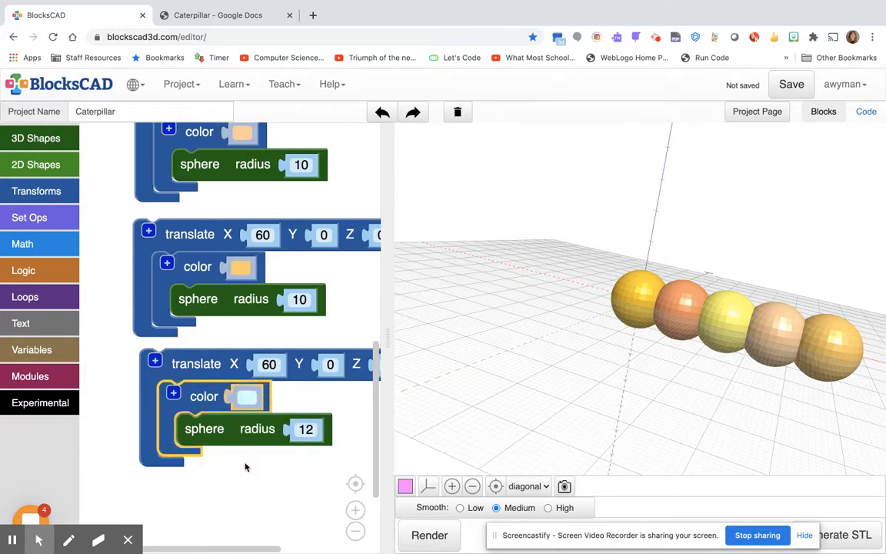
Set the head sphere's translation to X 75 and Z 10, and render the model.
{"action": "left_click", "coordinate": [264, 365]}
{"action": "type", "text": "7"}
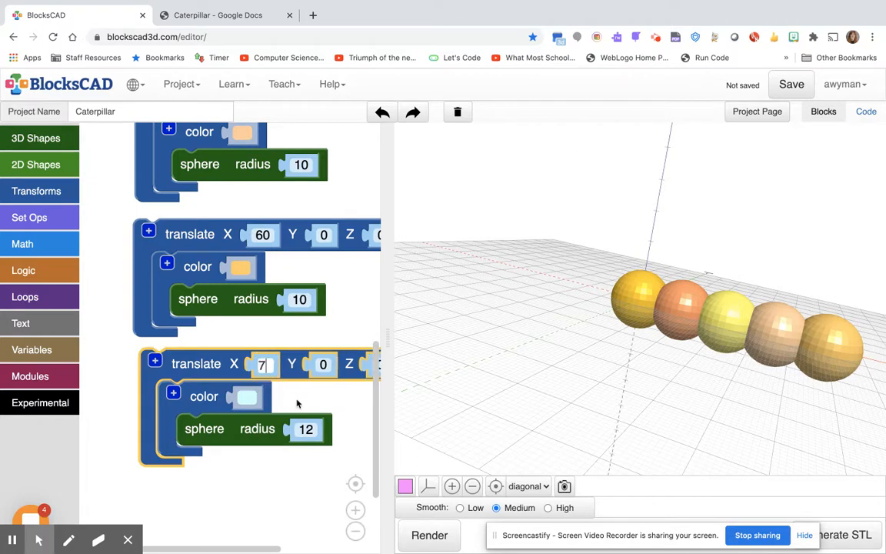
{"action": "type", "text": "5"}
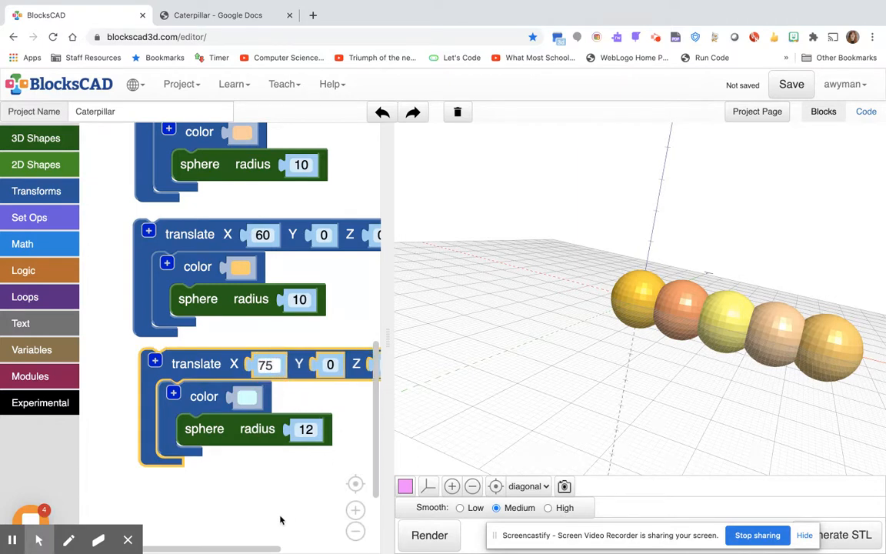
{"action": "left_click", "coordinate": [273, 549]}
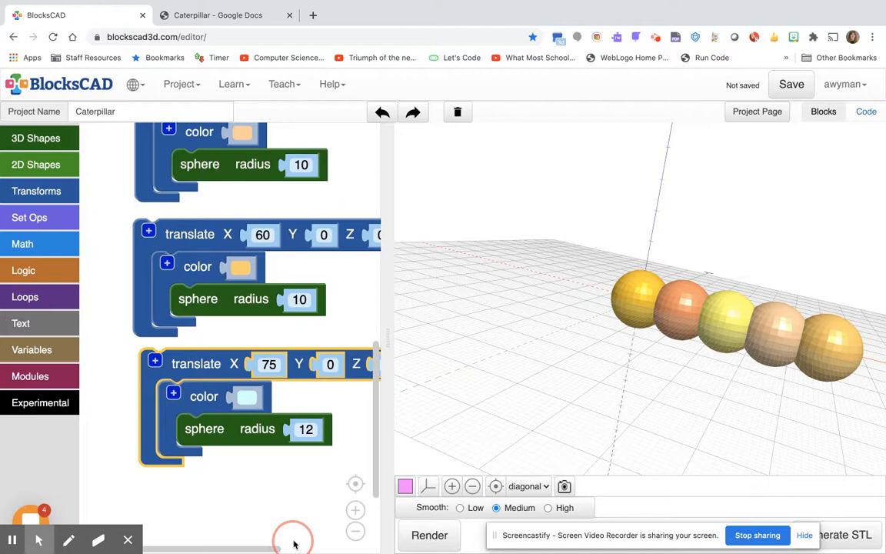
{"action": "left_click_drag", "start_coordinate": [273, 549], "coordinate": [311, 538]}
{"action": "left_click", "coordinate": [300, 363]}
{"action": "type", "text": "10"}
{"action": "left_click", "coordinate": [439, 537]}
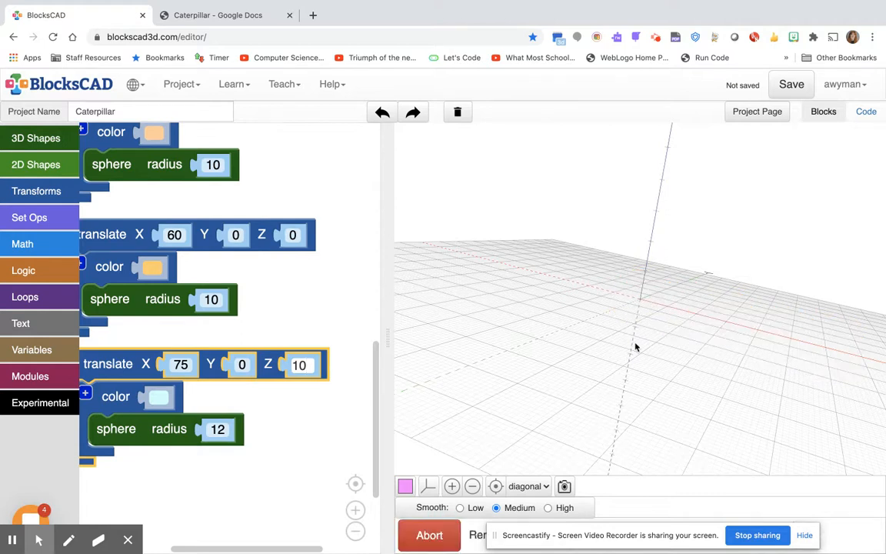
{"action": "left_click_drag", "start_coordinate": [645, 354], "coordinate": [560, 341]}
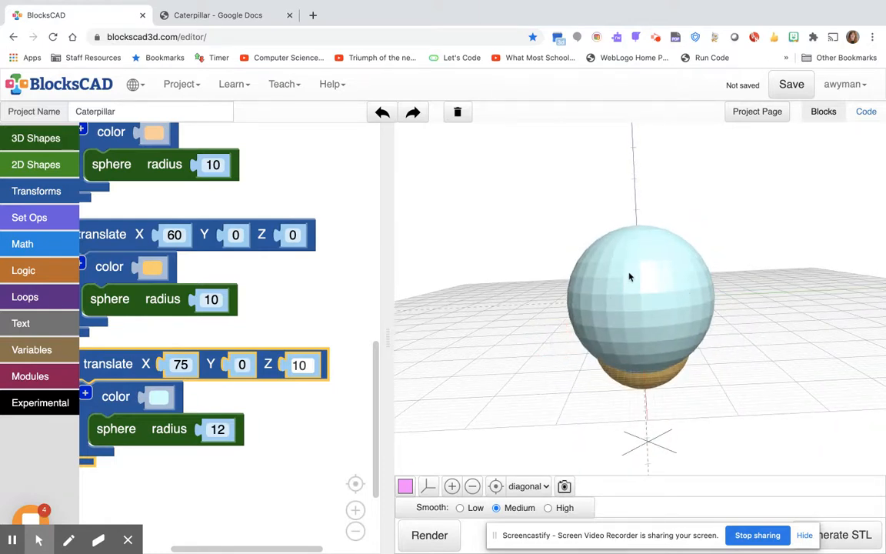
Add a new sphere block with radius 10 below the head's translate block.
{"action": "left_click_drag", "start_coordinate": [378, 401], "coordinate": [375, 435]}
{"action": "left_click_drag", "start_coordinate": [301, 548], "coordinate": [254, 548]}
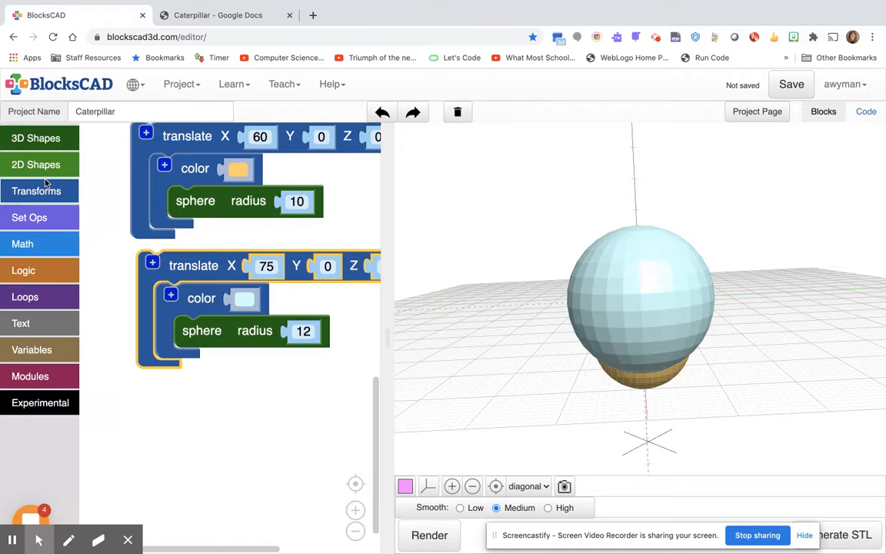
{"action": "left_click", "coordinate": [44, 138]}
{"action": "left_click_drag", "start_coordinate": [103, 146], "coordinate": [139, 412]}
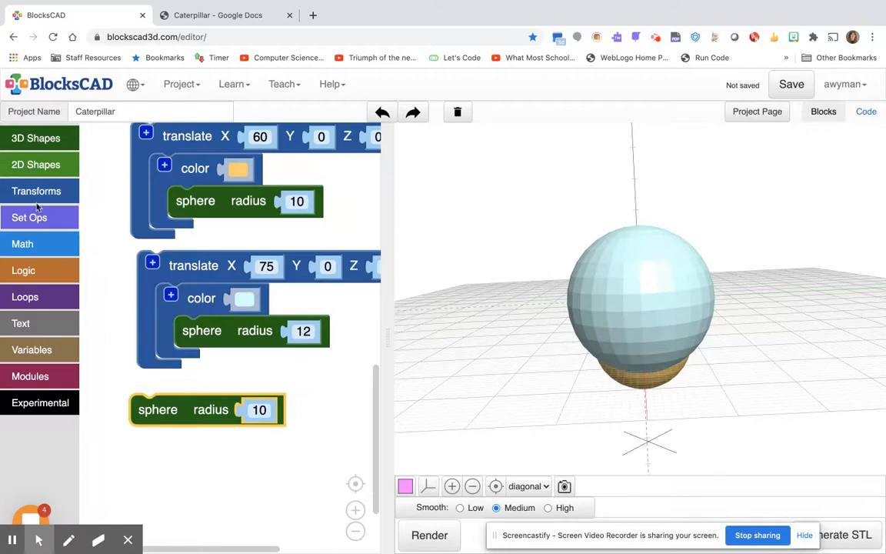
Wrap the new sphere in a color block and set its color to black.
{"action": "left_click", "coordinate": [39, 197]}
{"action": "scroll", "coordinate": [144, 376], "scroll_direction": "down", "scroll_amount": 4}
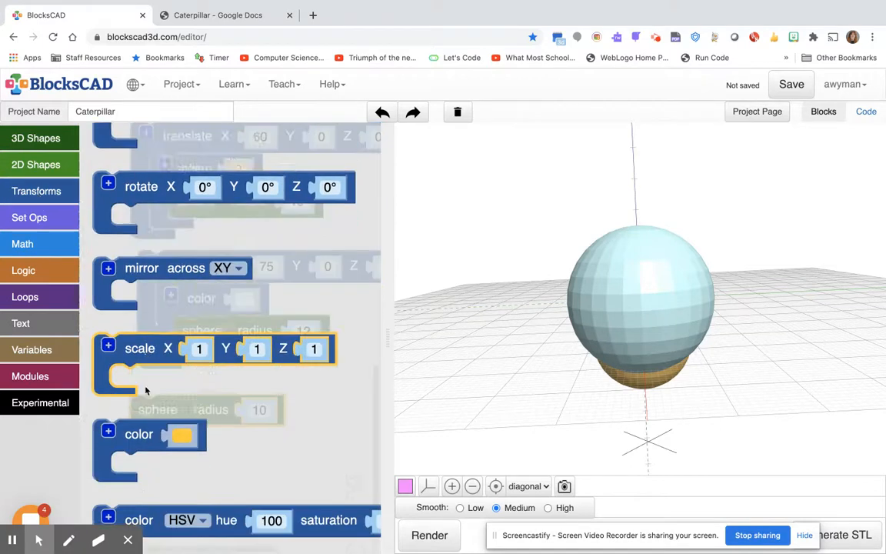
{"action": "left_click_drag", "start_coordinate": [140, 350], "coordinate": [201, 407]}
{"action": "left_click", "coordinate": [234, 402]}
{"action": "left_click", "coordinate": [287, 416]}
{"action": "left_click", "coordinate": [321, 376]}
Wrap the black sphere's color block in a translate block.
{"action": "left_click_drag", "start_coordinate": [455, 372], "coordinate": [628, 294]}
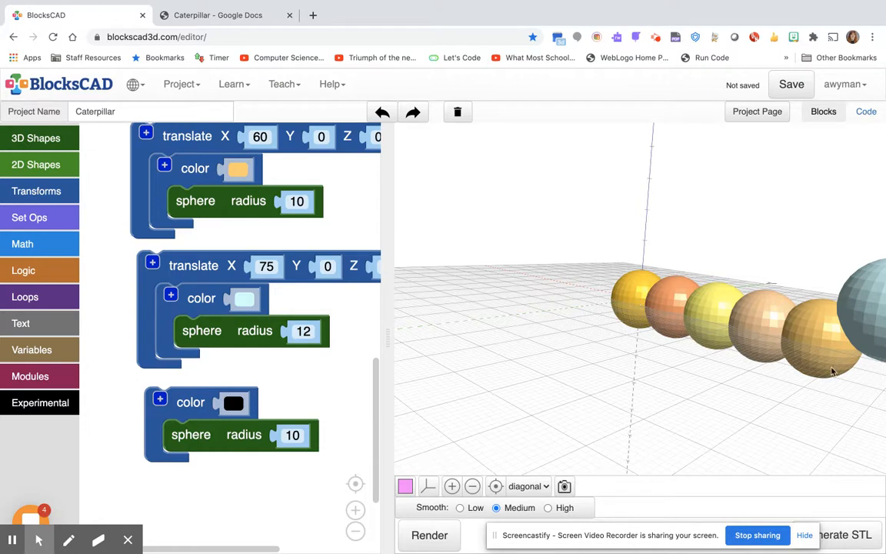
{"action": "left_click_drag", "start_coordinate": [746, 368], "coordinate": [679, 395]}
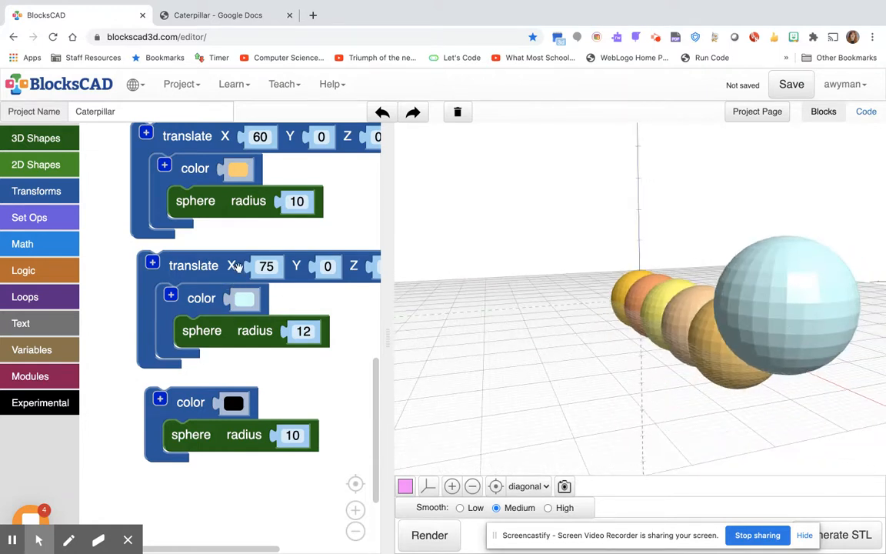
{"action": "left_click", "coordinate": [67, 192]}
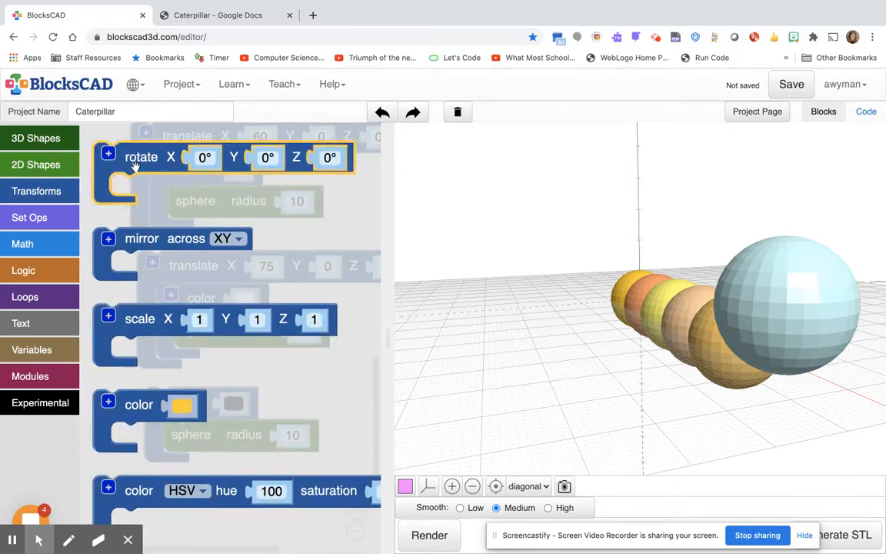
{"action": "scroll", "coordinate": [134, 185], "scroll_direction": "up", "scroll_amount": 2}
{"action": "left_click_drag", "start_coordinate": [122, 150], "coordinate": [168, 403]}
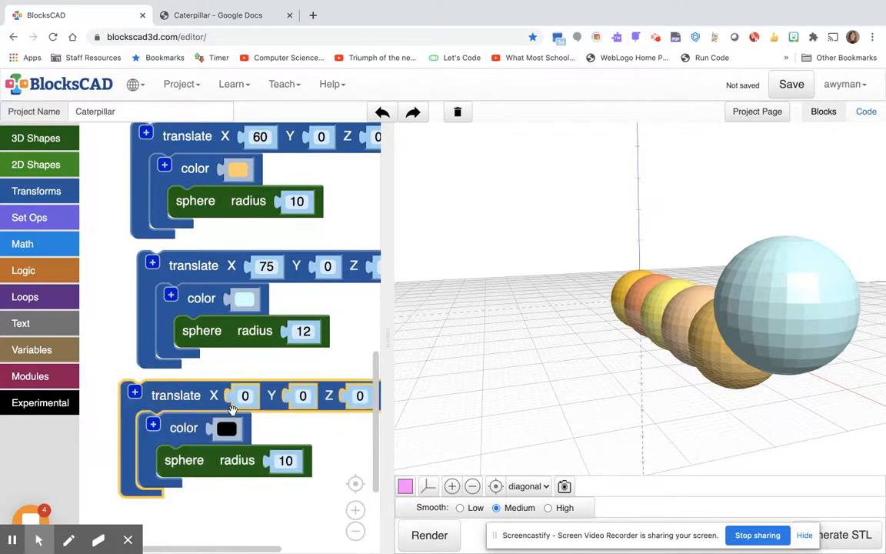
Set the black sphere's X translation to 100 and its radius to 2.
{"action": "type", "text": "100"}
{"action": "left_click", "coordinate": [290, 458]}
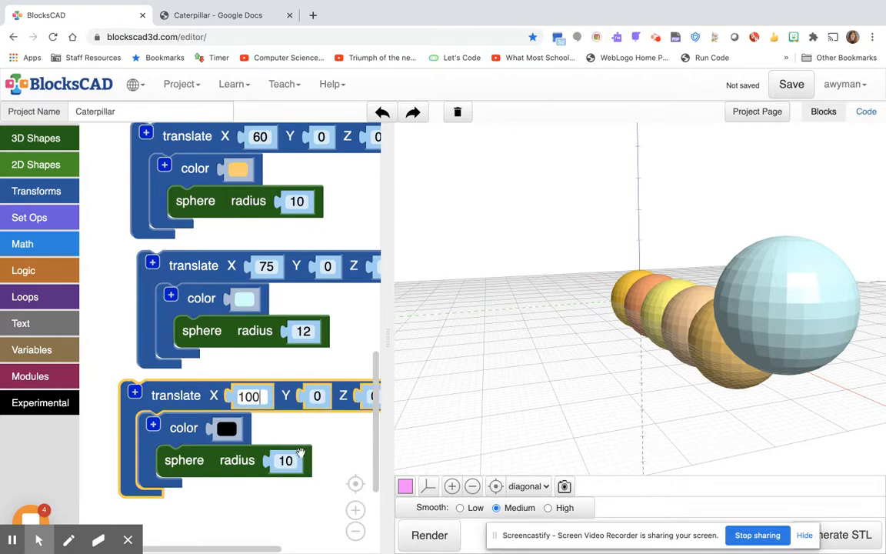
{"action": "left_click", "coordinate": [291, 460]}
{"action": "type", "text": "2"}
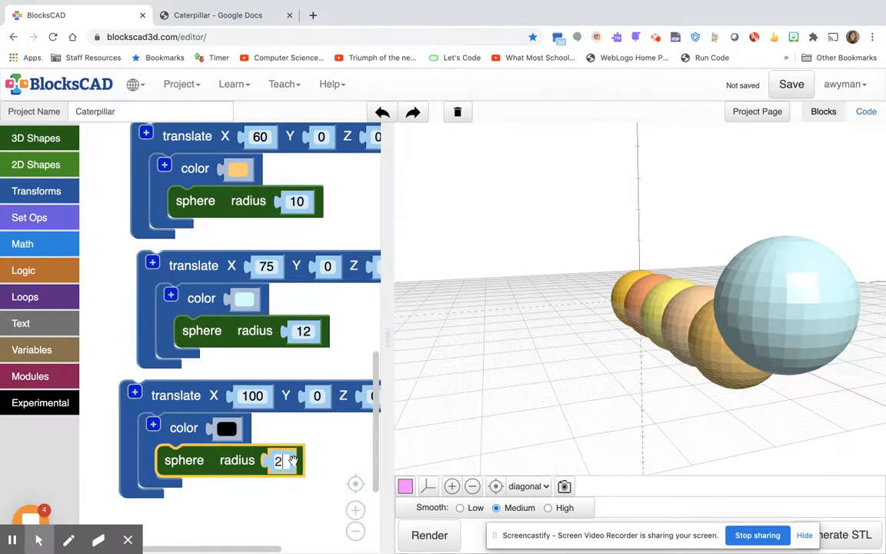
{"action": "left_click_drag", "start_coordinate": [343, 444], "coordinate": [295, 425]}
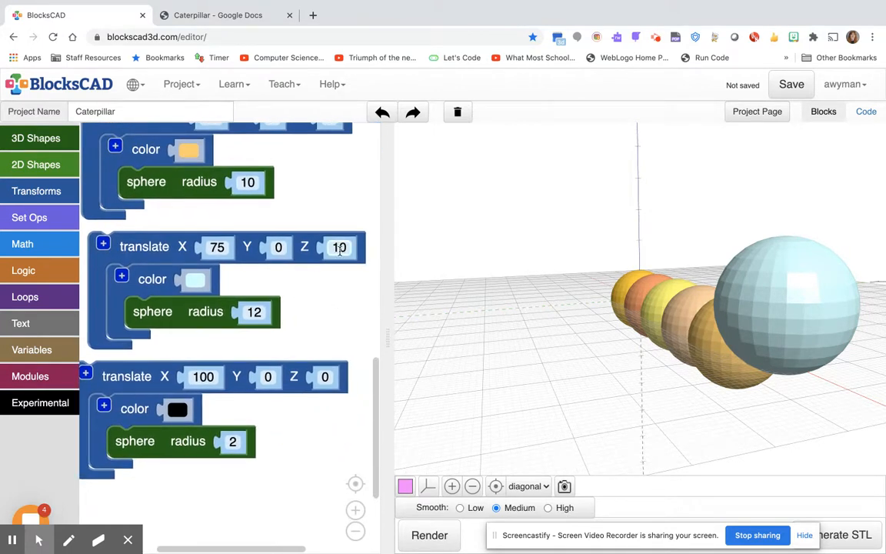
Set the black sphere's Z translation to 12 and render the caterpillar.
{"action": "left_click", "coordinate": [325, 377]}
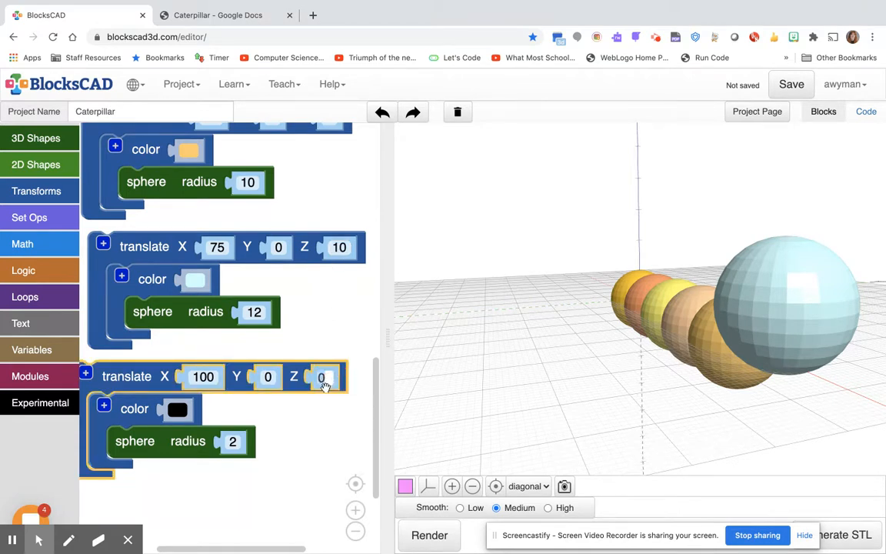
{"action": "type", "text": "12"}
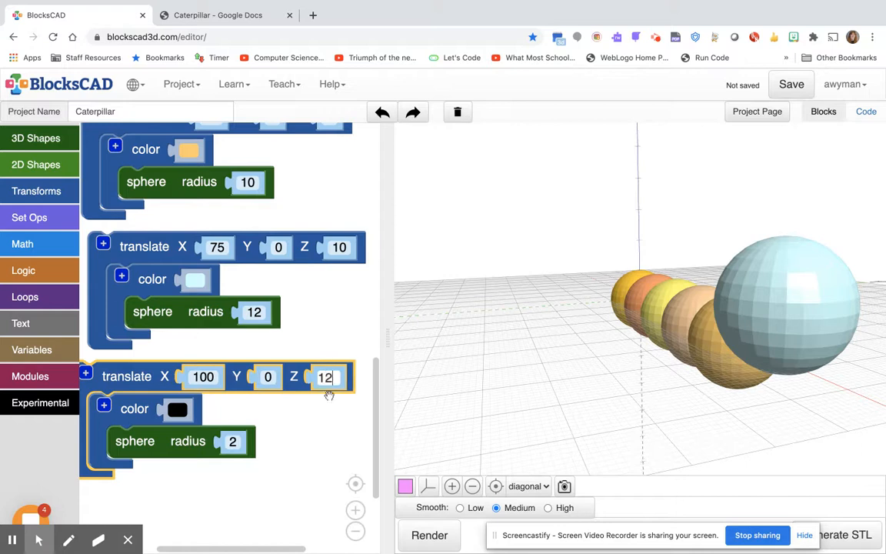
{"action": "left_click", "coordinate": [429, 536]}
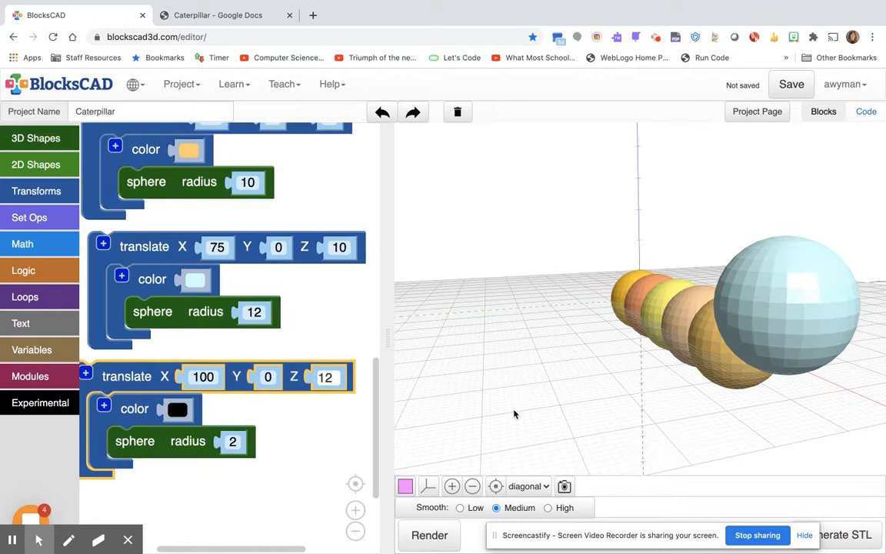
{"action": "left_click_drag", "start_coordinate": [515, 409], "coordinate": [518, 367]}
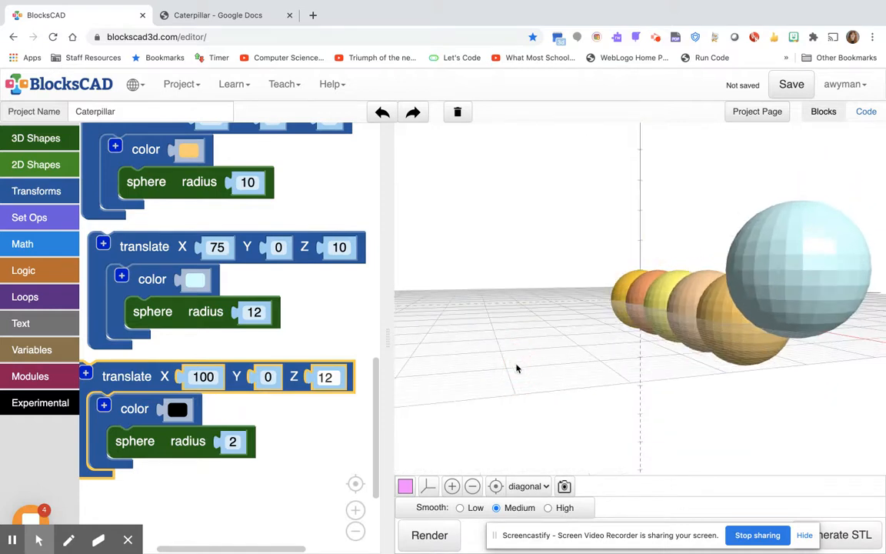
Lower the render smoothness to Low, render again, and view the black sphere's position in front of the head.
{"action": "left_click", "coordinate": [460, 509]}
{"action": "left_click", "coordinate": [439, 538]}
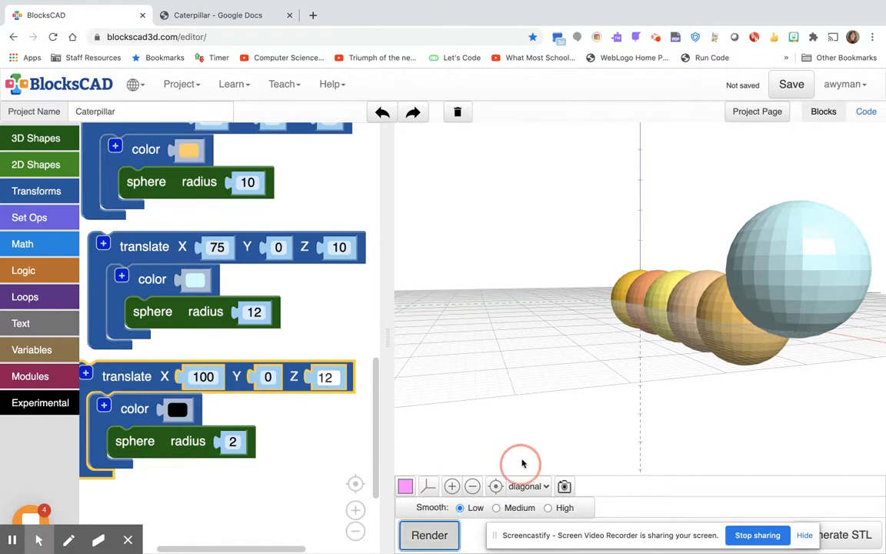
{"action": "left_click", "coordinate": [473, 489]}
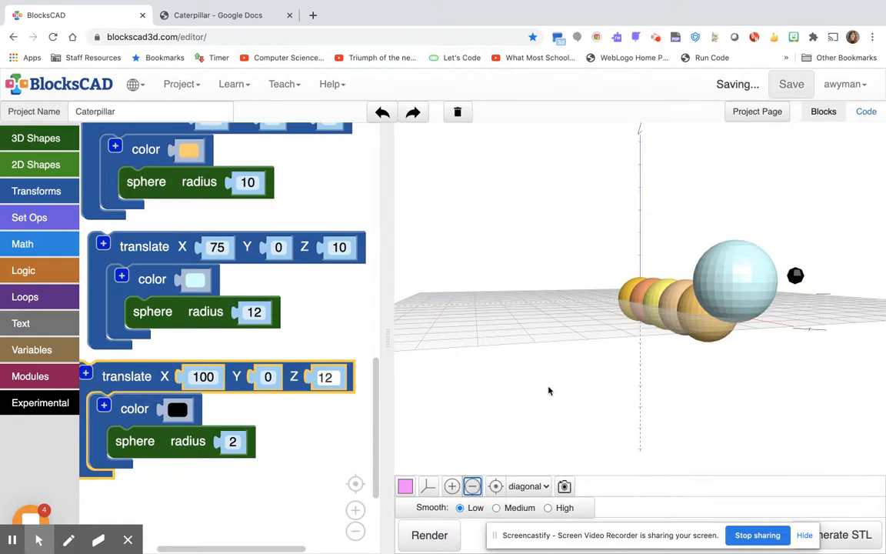
{"action": "left_click_drag", "start_coordinate": [589, 389], "coordinate": [471, 415]}
{"action": "left_click_drag", "start_coordinate": [584, 397], "coordinate": [510, 385]}
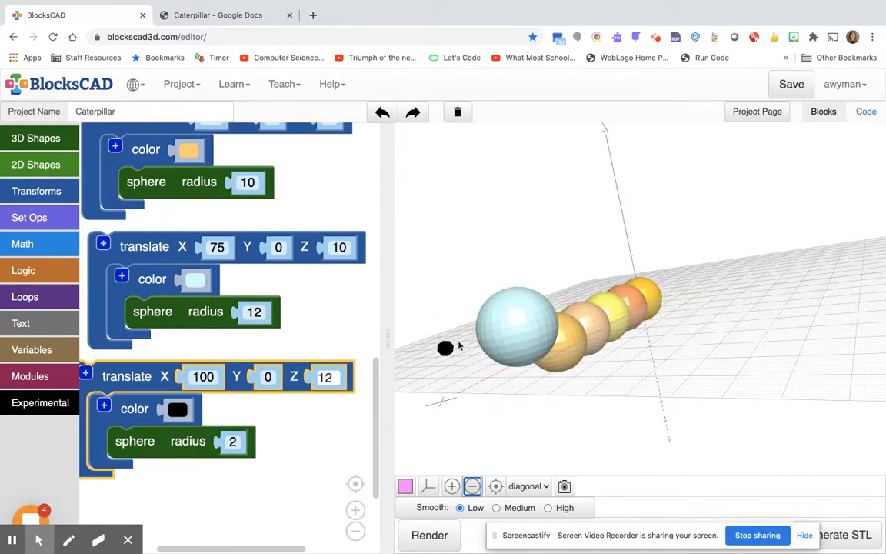
Try an X translation of 80 for the black sphere and render the model.
{"action": "left_click", "coordinate": [202, 377]}
{"action": "type", "text": "80"}
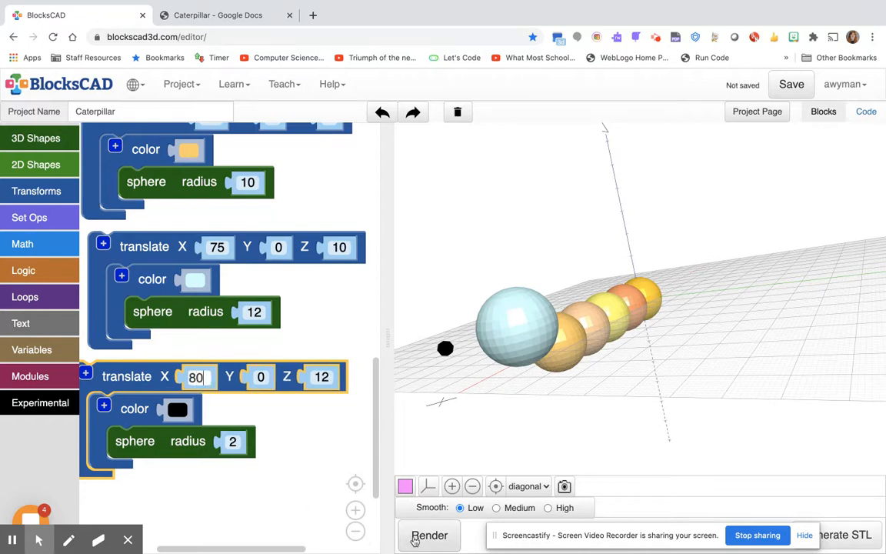
{"action": "left_click", "coordinate": [417, 539]}
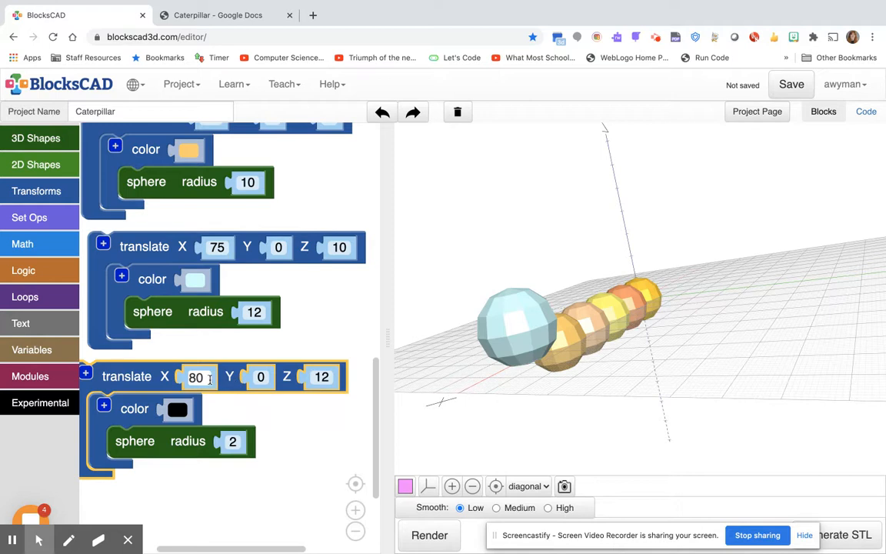
Try an X translation of 90 for the black sphere, render, and check it from the side.
{"action": "left_click", "coordinate": [208, 380]}
{"action": "type", "text": "90"}
{"action": "left_click", "coordinate": [422, 531]}
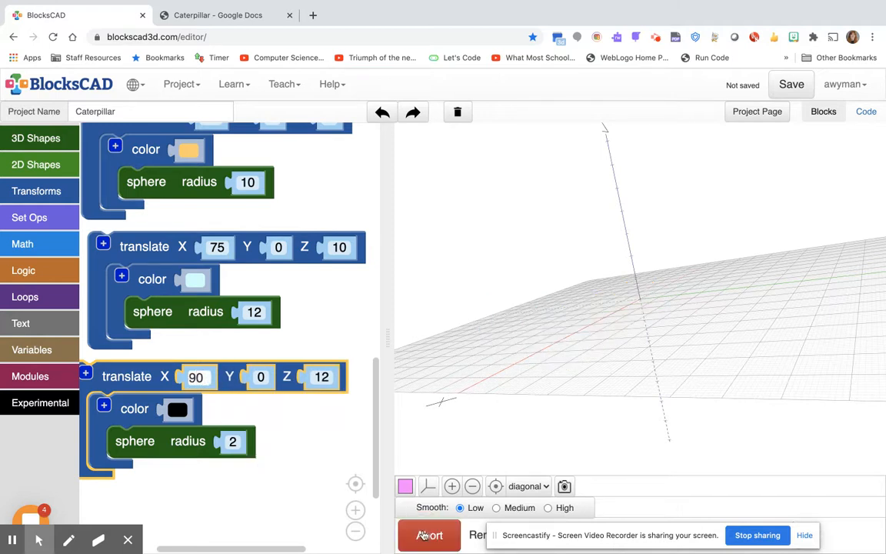
{"action": "left_click_drag", "start_coordinate": [504, 393], "coordinate": [847, 339]}
Try an X translation of 88 for the black sphere and render the result.
{"action": "left_click", "coordinate": [194, 376]}
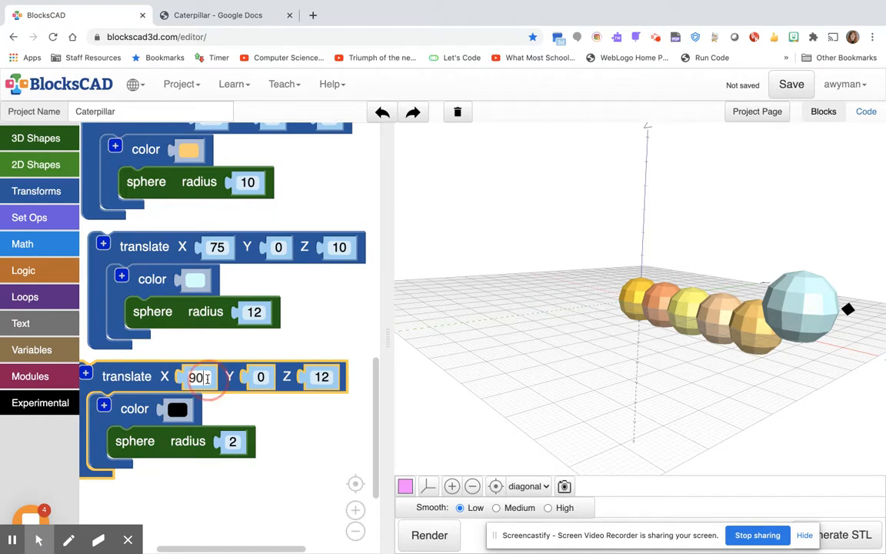
{"action": "key", "text": "BackSpace"}
{"action": "key", "text": "BackSpace"}
{"action": "type", "text": "88"}
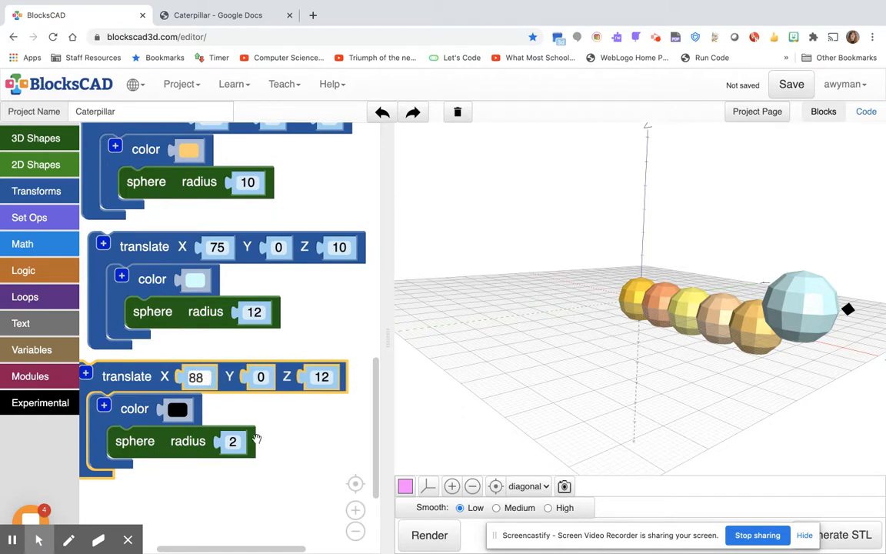
{"action": "left_click", "coordinate": [441, 537]}
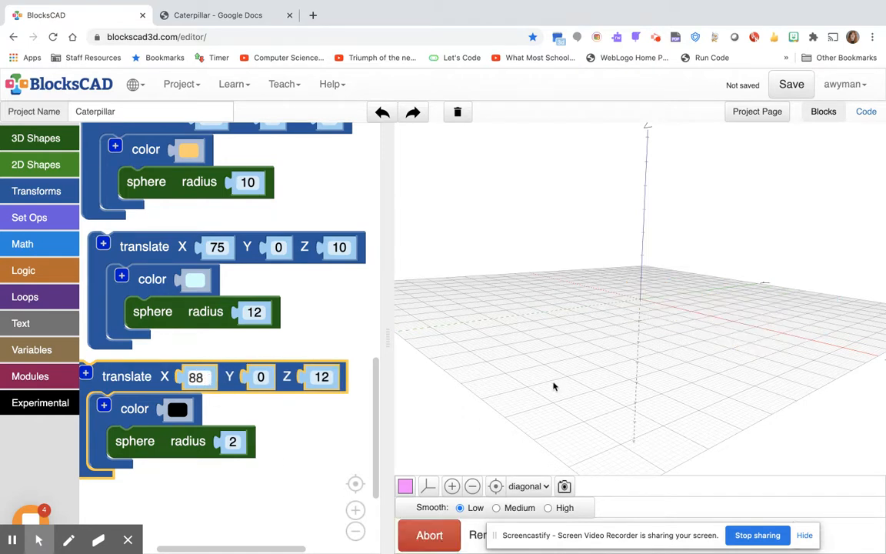
{"action": "left_click_drag", "start_coordinate": [555, 385], "coordinate": [585, 427]}
Try an X translation of 86 for the black sphere, render, and check it from the front of the head.
{"action": "left_click", "coordinate": [208, 375]}
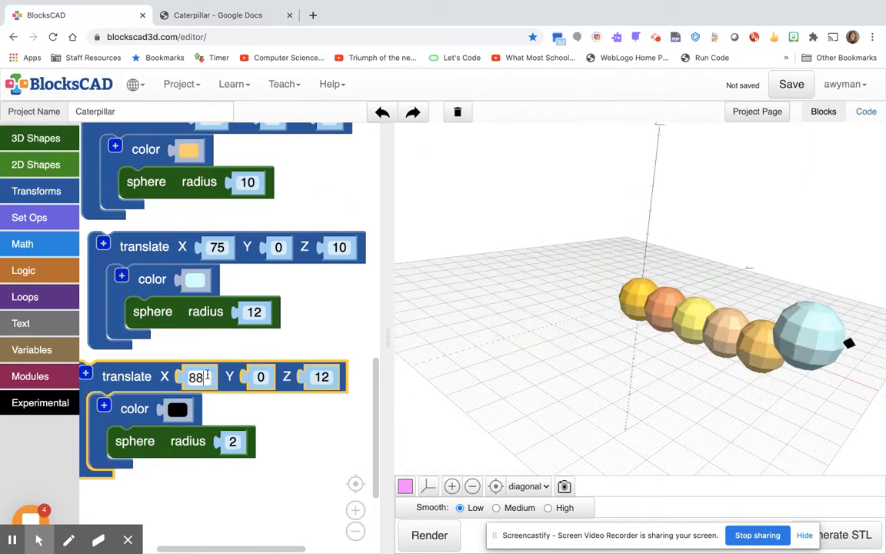
{"action": "key", "text": "BackSpace"}
{"action": "type", "text": "6"}
{"action": "left_click", "coordinate": [430, 534]}
{"action": "left_click_drag", "start_coordinate": [637, 398], "coordinate": [394, 339]}
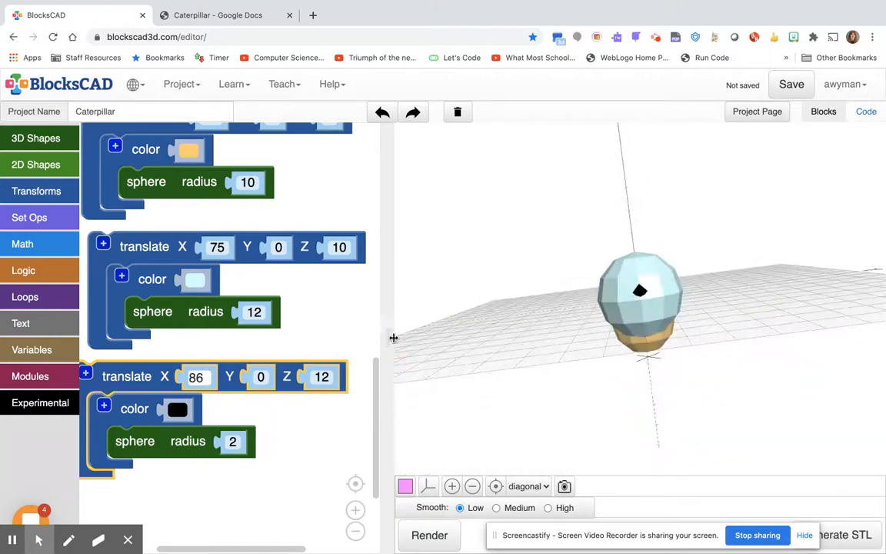
{"action": "left_click_drag", "start_coordinate": [477, 330], "coordinate": [563, 330]}
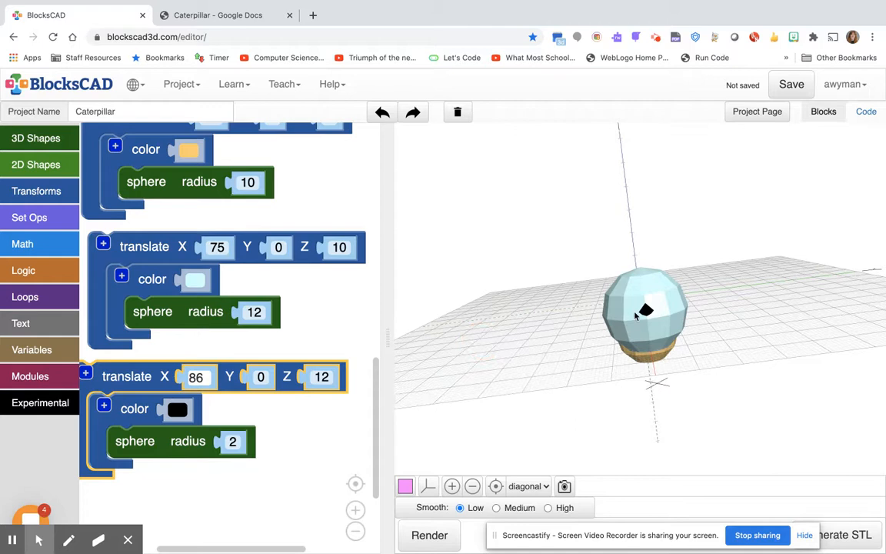
{"action": "left_click_drag", "start_coordinate": [759, 302], "coordinate": [803, 296]}
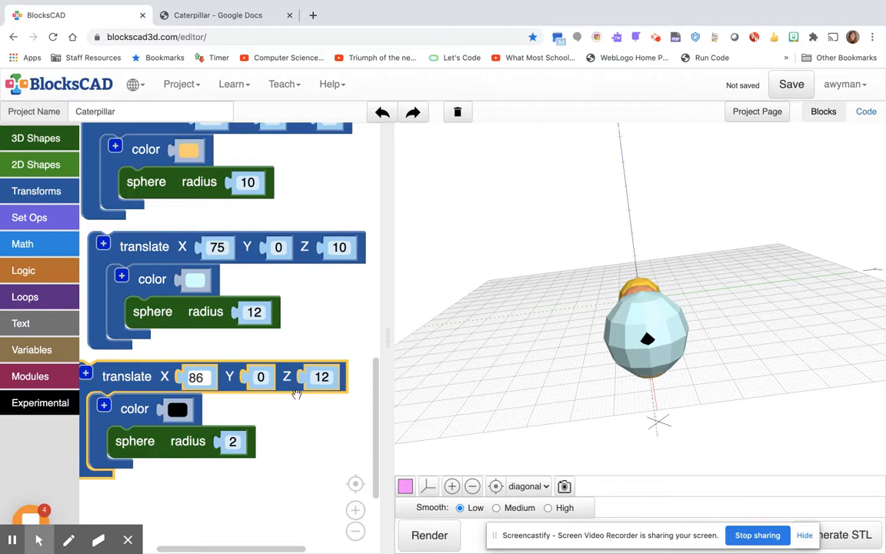
Offset the black eye sideways with a Y translation of 5 and render the model.
{"action": "left_click", "coordinate": [261, 377]}
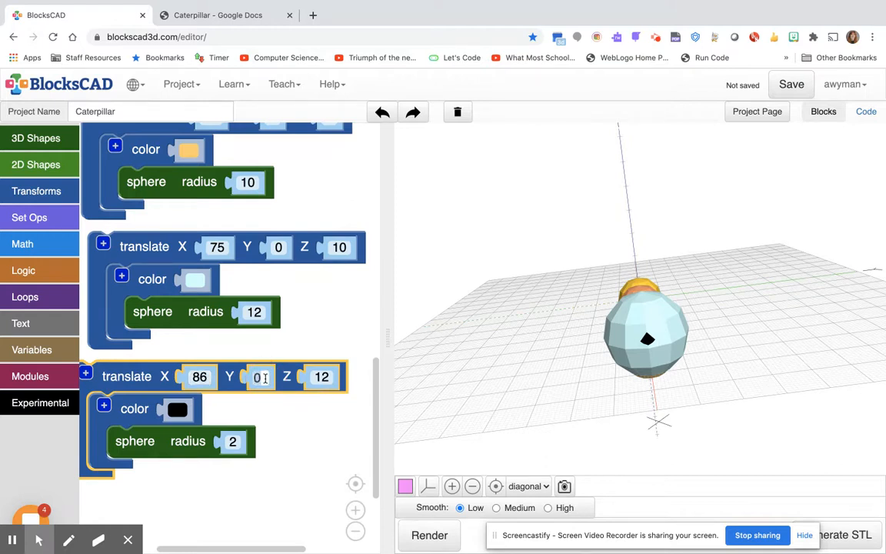
{"action": "left_click", "coordinate": [429, 534]}
{"action": "left_click_drag", "start_coordinate": [515, 372], "coordinate": [525, 337]}
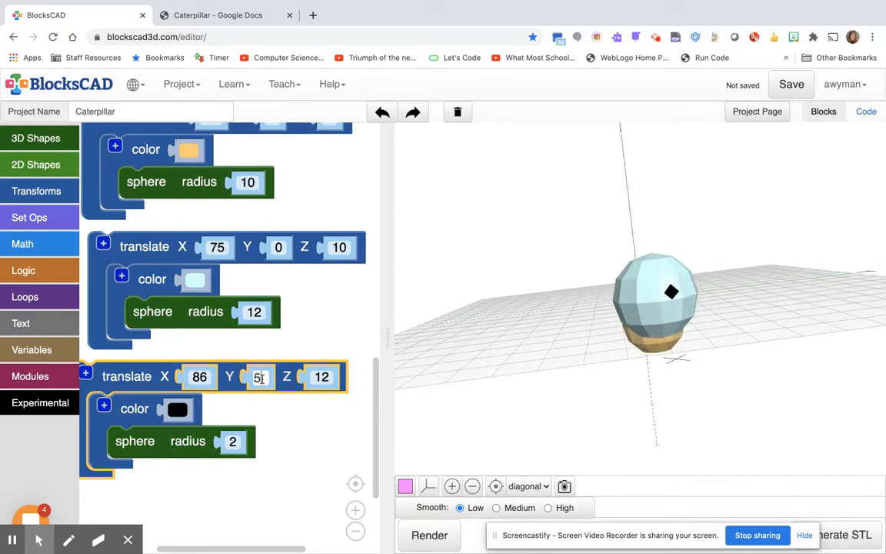
{"action": "left_click", "coordinate": [425, 534]}
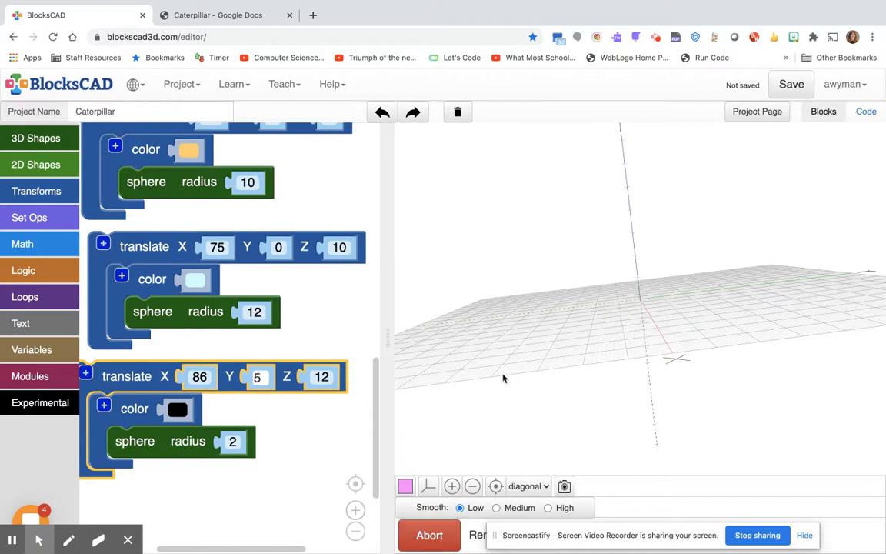
{"action": "left_click_drag", "start_coordinate": [514, 348], "coordinate": [713, 397]}
{"action": "left_click_drag", "start_coordinate": [761, 375], "coordinate": [683, 385]}
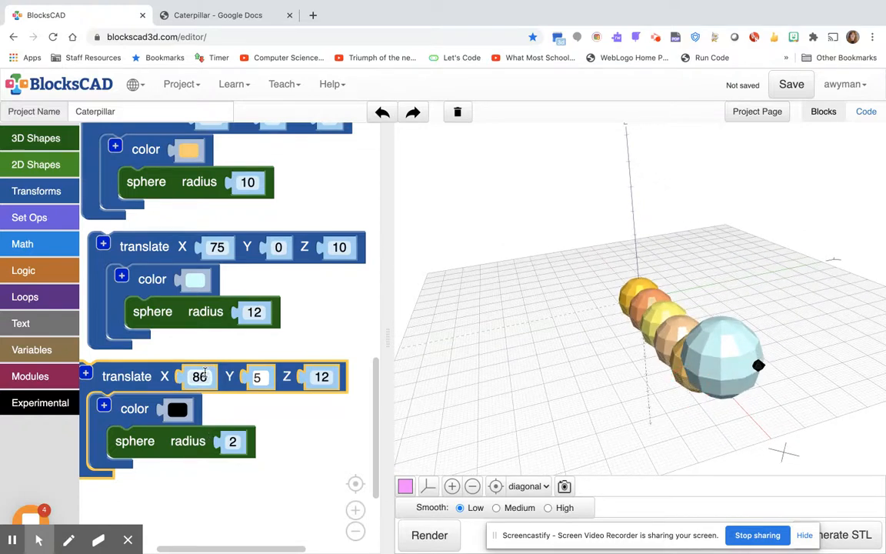
Try an X translation of 84 for the black eye and render to check its depth in the head.
{"action": "left_click", "coordinate": [202, 375]}
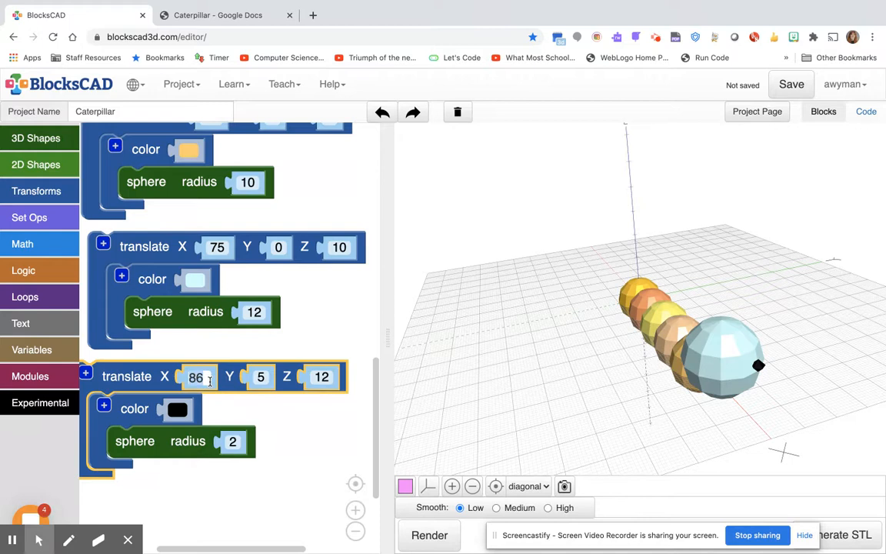
{"action": "key", "text": "BackSpace"}
{"action": "type", "text": "4"}
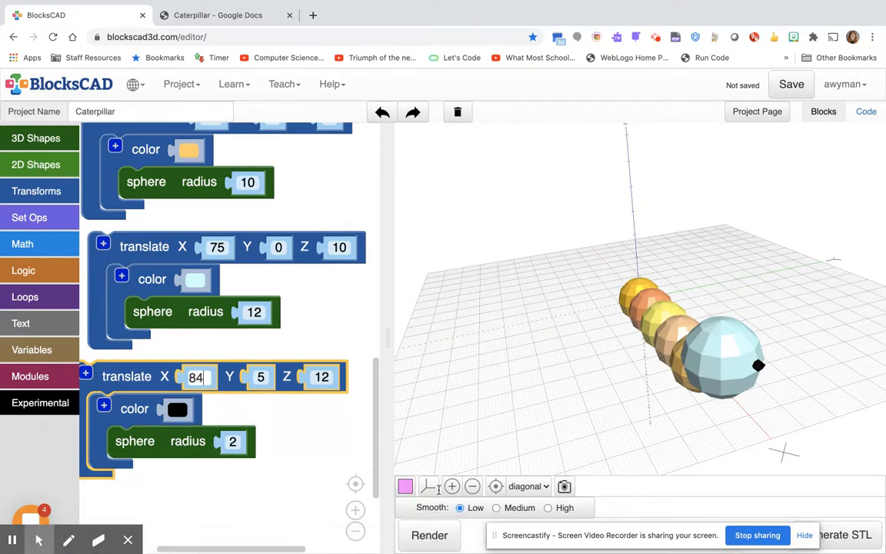
{"action": "left_click", "coordinate": [430, 534]}
{"action": "left_click_drag", "start_coordinate": [558, 424], "coordinate": [467, 388]}
Set the black eye's X translation to 85, render, and check its placement on the head from several angles.
{"action": "left_click", "coordinate": [199, 375]}
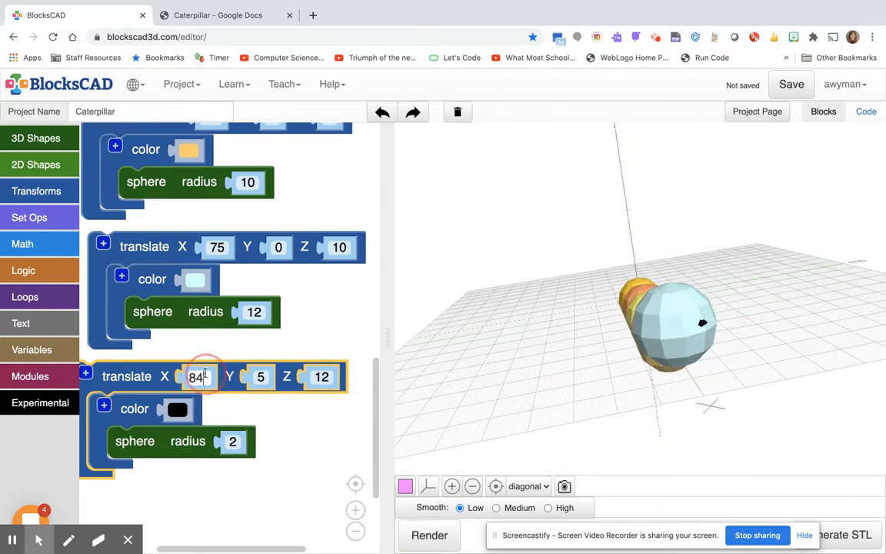
{"action": "key", "text": "BackSpace"}
{"action": "type", "text": "5"}
{"action": "left_click", "coordinate": [424, 535]}
{"action": "left_click", "coordinate": [606, 399]}
{"action": "left_click_drag", "start_coordinate": [605, 399], "coordinate": [653, 327]}
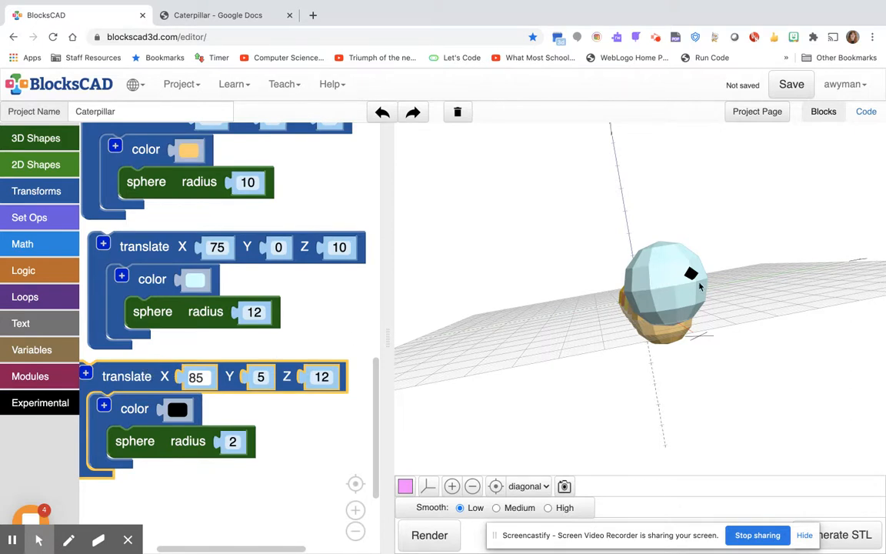
{"action": "left_click_drag", "start_coordinate": [650, 281], "coordinate": [656, 408]}
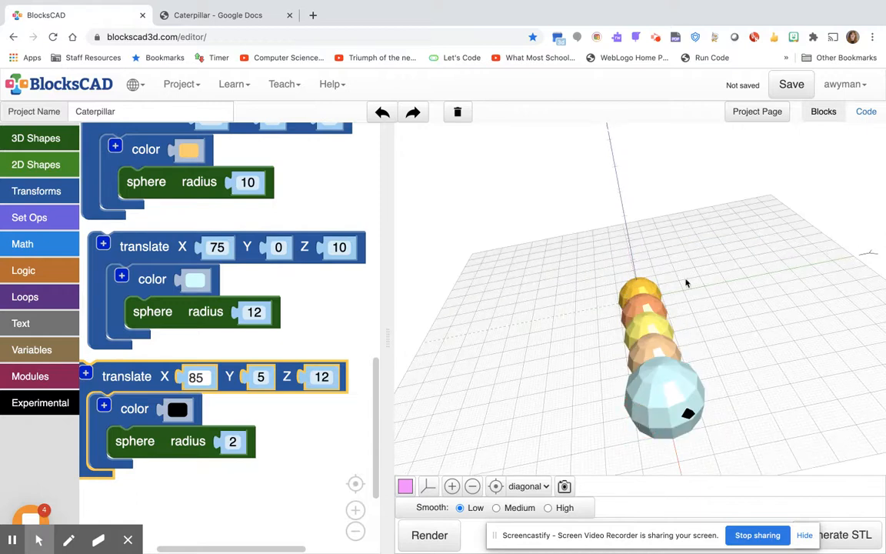
{"action": "left_click_drag", "start_coordinate": [637, 471], "coordinate": [644, 422]}
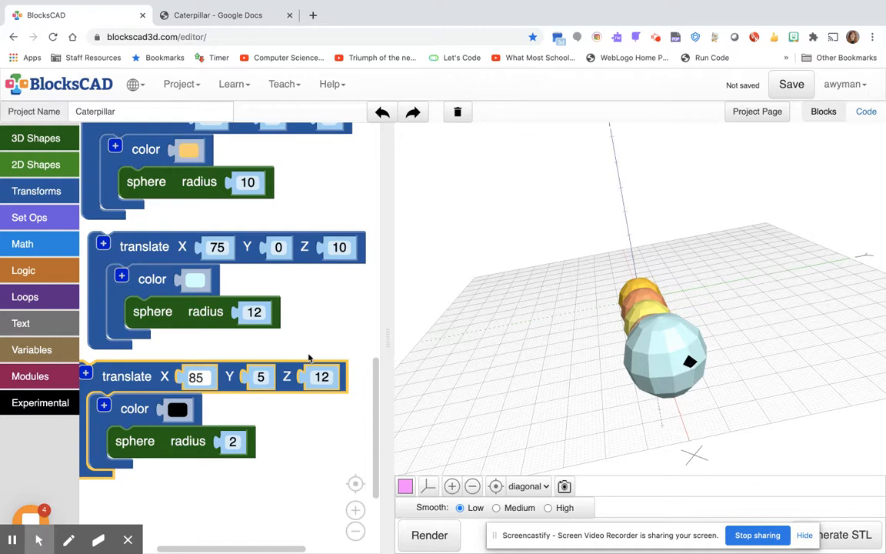
Duplicate the black eye's whole translate block and place the copy below the original.
{"action": "right_click", "coordinate": [137, 379]}
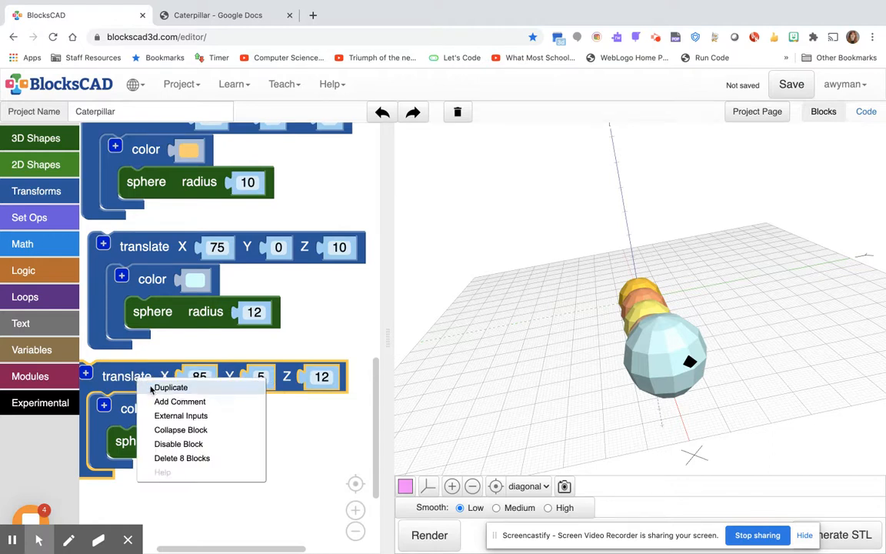
{"action": "left_click", "coordinate": [152, 388]}
{"action": "left_click_drag", "start_coordinate": [190, 483], "coordinate": [164, 501]}
{"action": "left_click_drag", "start_coordinate": [368, 387], "coordinate": [362, 436]}
Set the duplicated eye's Y translation to -5 and render the caterpillar with both eyes.
{"action": "left_click", "coordinate": [287, 320]}
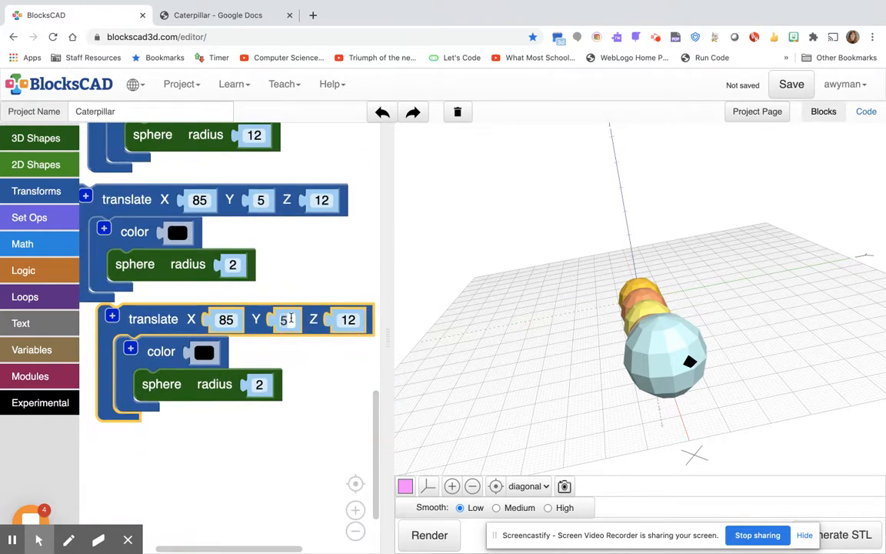
{"action": "type", "text": "-"}
{"action": "left_click", "coordinate": [433, 537]}
{"action": "left_click_drag", "start_coordinate": [590, 418], "coordinate": [666, 289]}
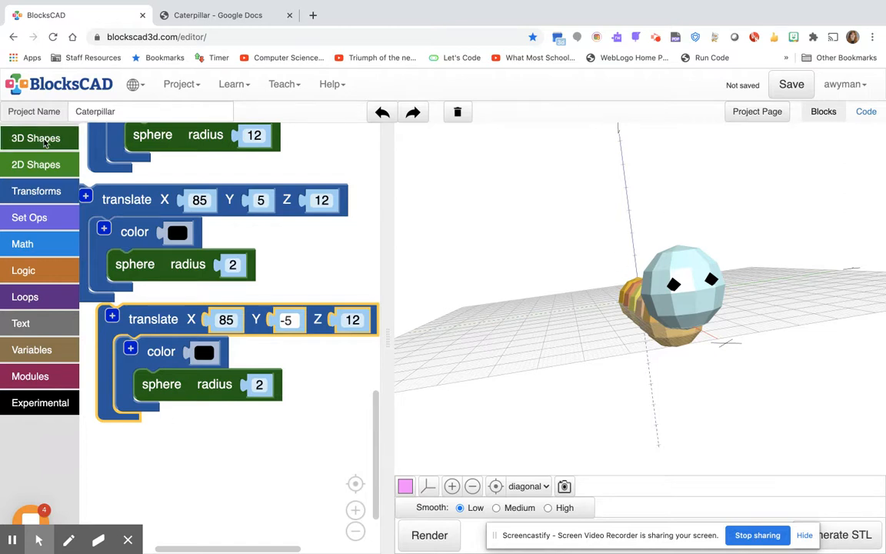
Add a cylinder block with radius 10 below the second eye's blocks.
{"action": "left_click", "coordinate": [40, 138]}
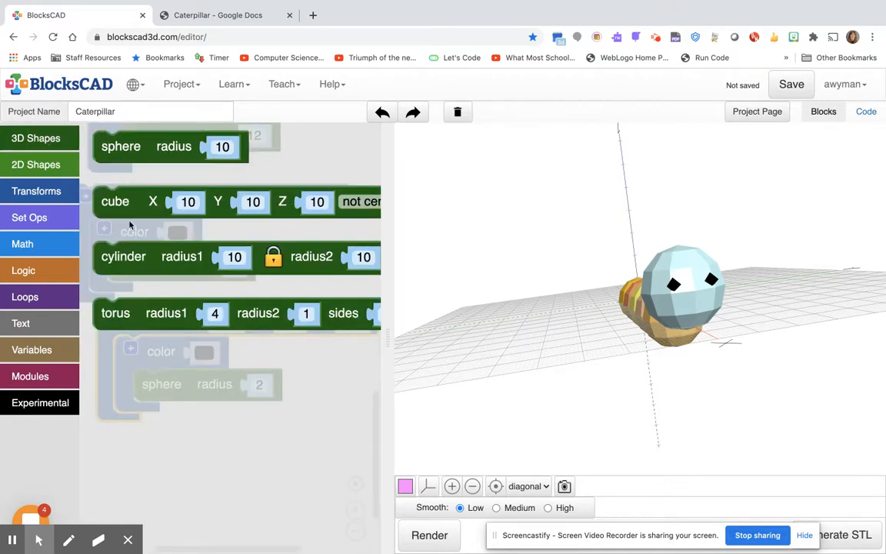
{"action": "left_click", "coordinate": [128, 255]}
{"action": "left_click_drag", "start_coordinate": [127, 254], "coordinate": [121, 454]}
{"action": "mouse_move", "coordinate": [693, 281]}
{"action": "left_mouse_down"}
{"action": "mouse_move", "coordinate": [740, 283]}
{"action": "mouse_move", "coordinate": [694, 276]}
{"action": "left_mouse_up"}
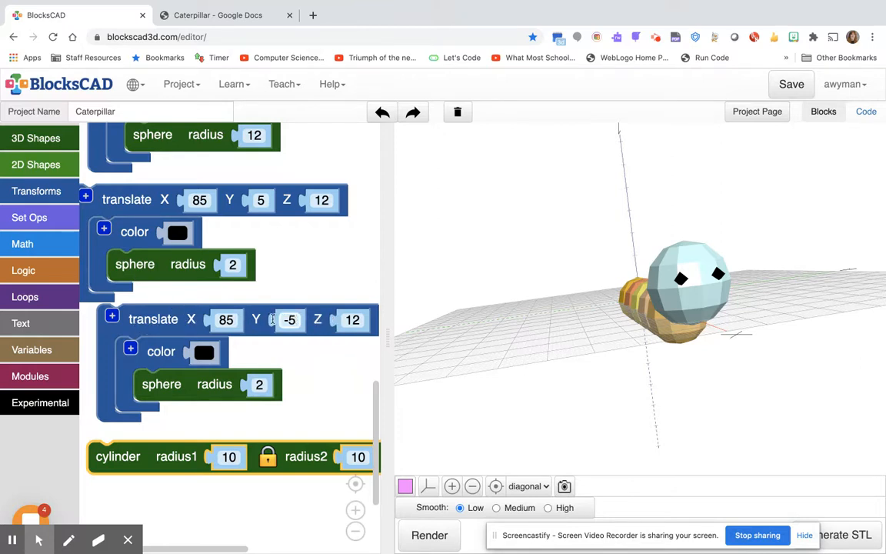
Wrap the cylinder in a translate block and set both of its linked radii to 2.
{"action": "left_click", "coordinate": [51, 191]}
{"action": "left_click", "coordinate": [132, 144]}
{"action": "left_click_drag", "start_coordinate": [132, 143], "coordinate": [110, 420]}
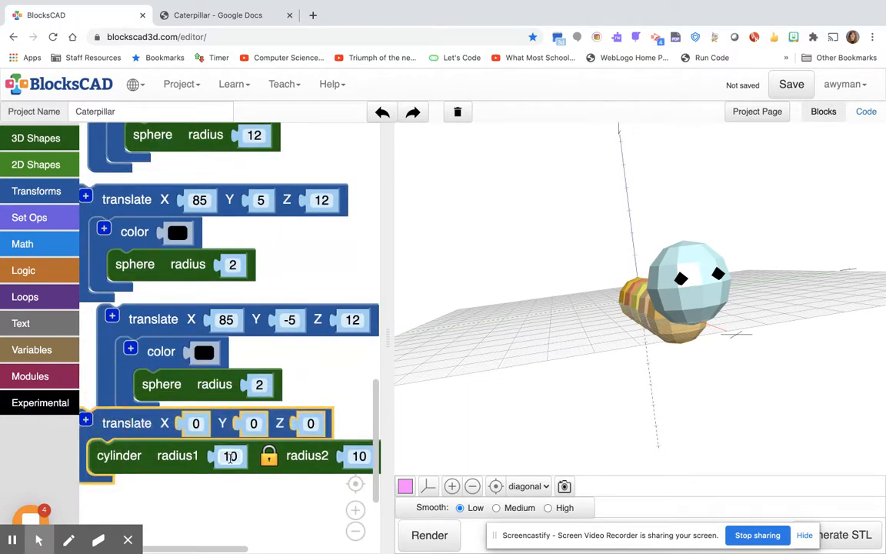
{"action": "left_click", "coordinate": [232, 457]}
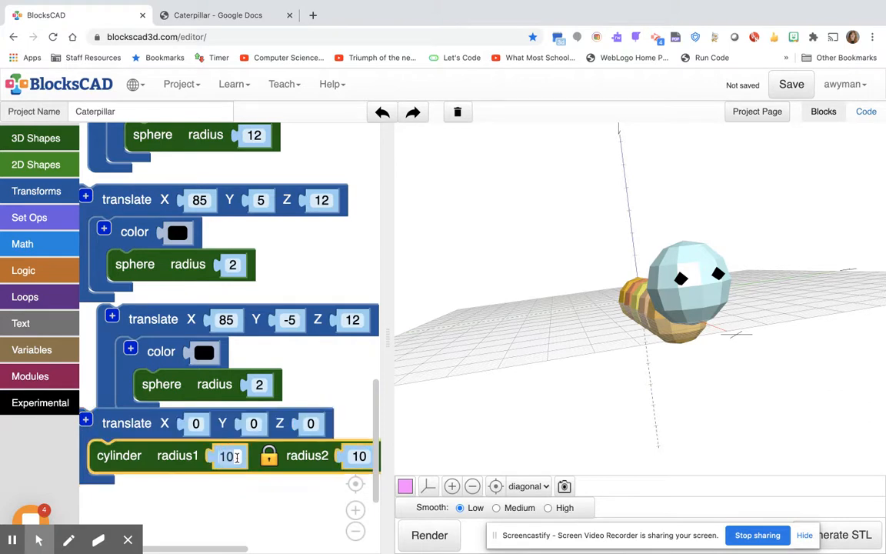
{"action": "type", "text": "2"}
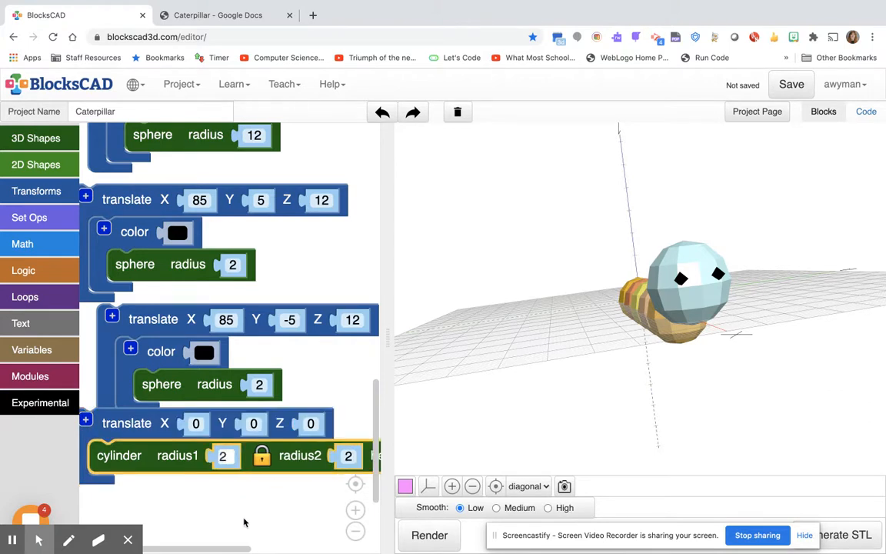
Move the cylinder's translate block clear of the second eye, set its translation to X 80, Y 5, Z 12, and render.
{"action": "left_click_drag", "start_coordinate": [243, 550], "coordinate": [238, 512]}
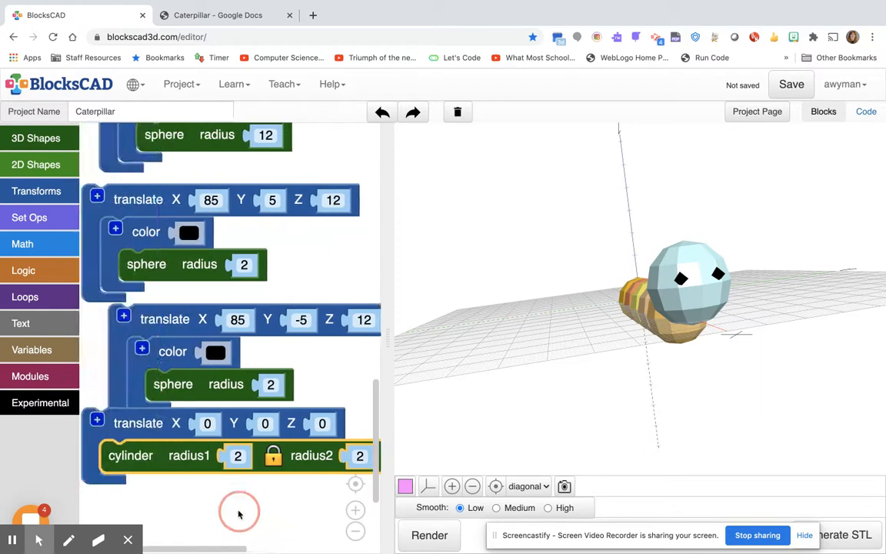
{"action": "left_click_drag", "start_coordinate": [208, 422], "coordinate": [207, 438]}
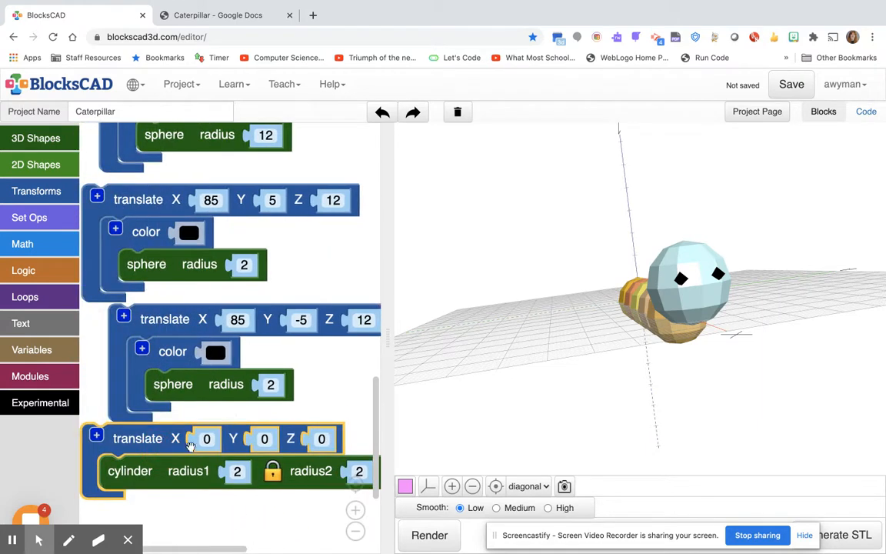
{"action": "left_click", "coordinate": [208, 438]}
{"action": "type", "text": "80"}
{"action": "left_click", "coordinate": [271, 438]}
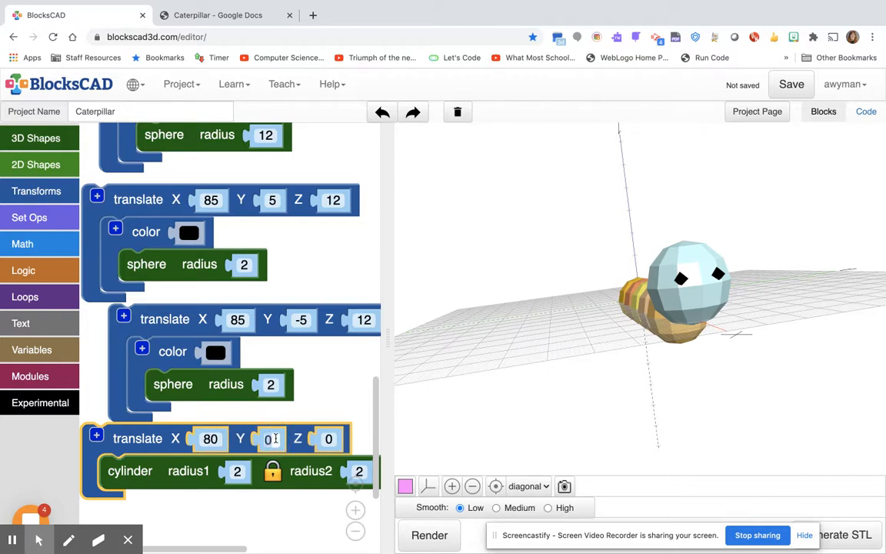
{"action": "key", "text": "BackSpace"}
{"action": "type", "text": "5"}
{"action": "left_click", "coordinate": [330, 439]}
{"action": "type", "text": "12"}
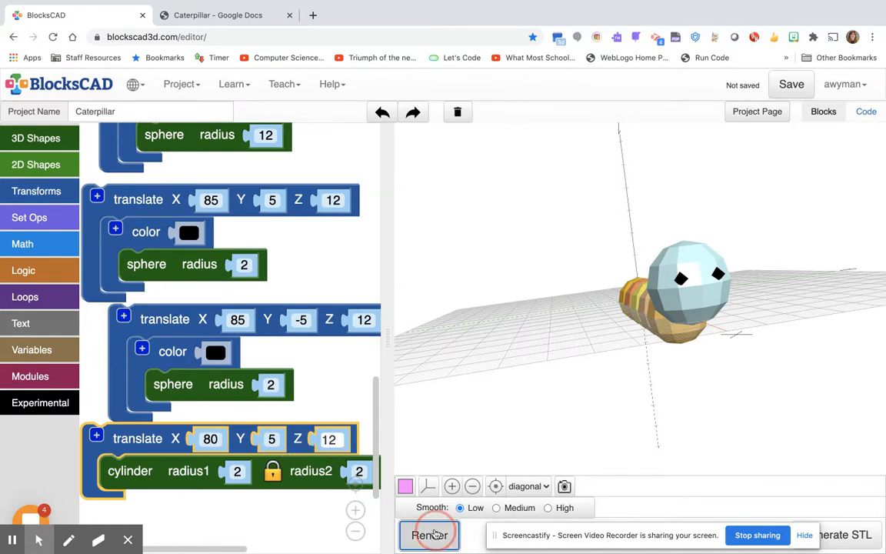
{"action": "left_click", "coordinate": [429, 535]}
{"action": "left_click_drag", "start_coordinate": [650, 317], "coordinate": [562, 336]}
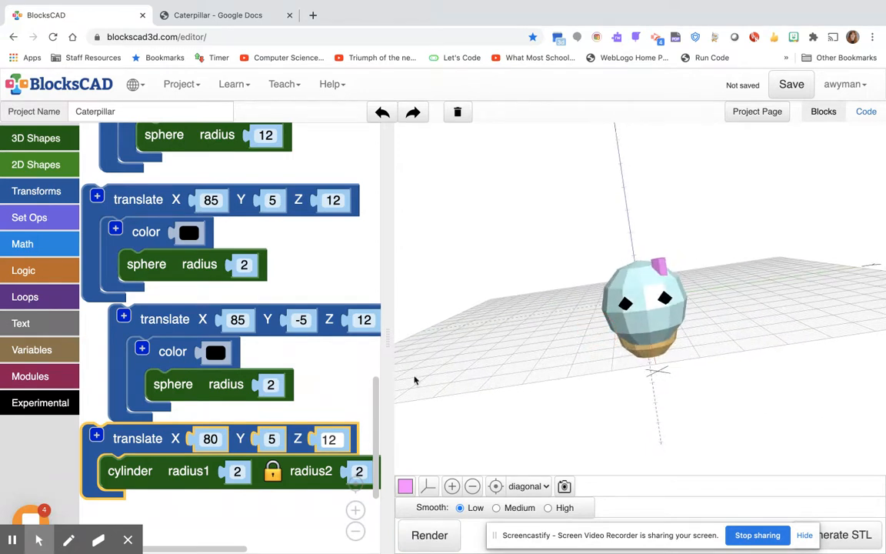
Try Z translations of 15 and 20 for the cylinder, rendering the model after each value.
{"action": "type", "text": "5"}
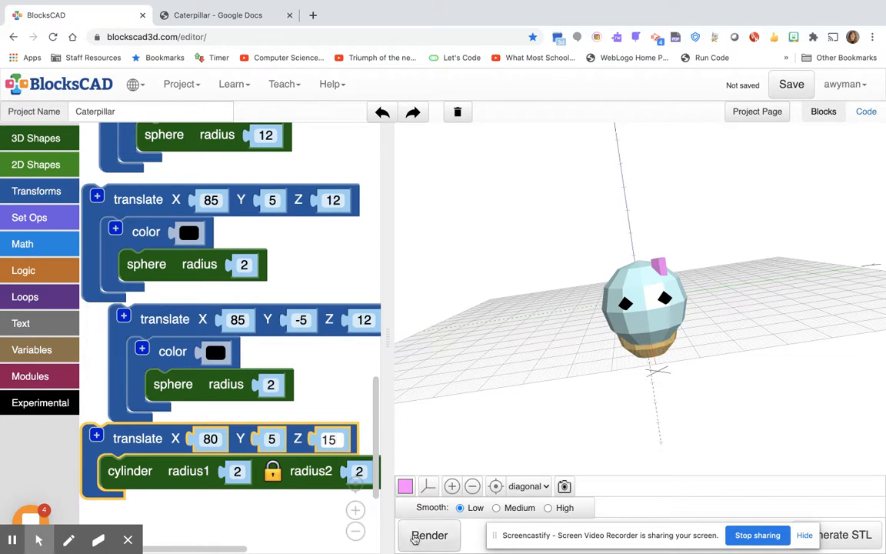
{"action": "left_click", "coordinate": [416, 539]}
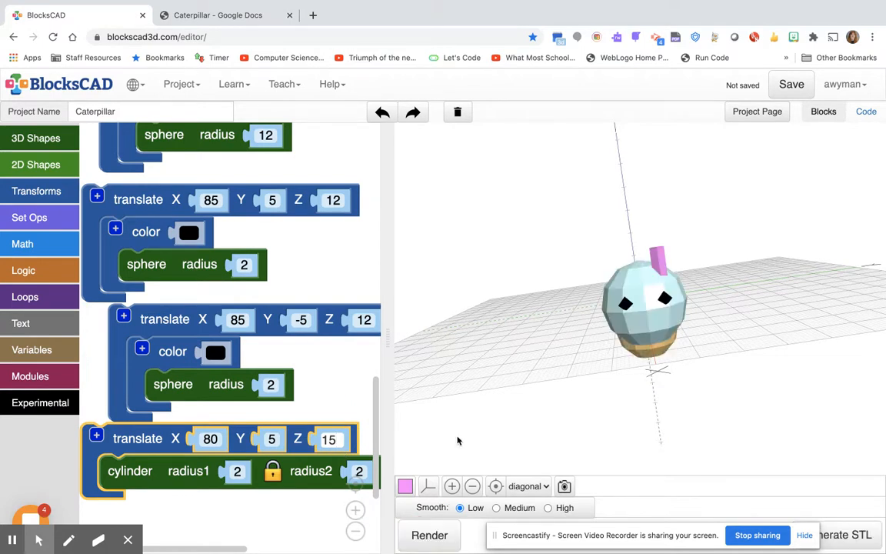
{"action": "left_click", "coordinate": [341, 440]}
{"action": "key", "text": "BackSpace"}
{"action": "type", "text": "20"}
{"action": "left_click", "coordinate": [421, 538]}
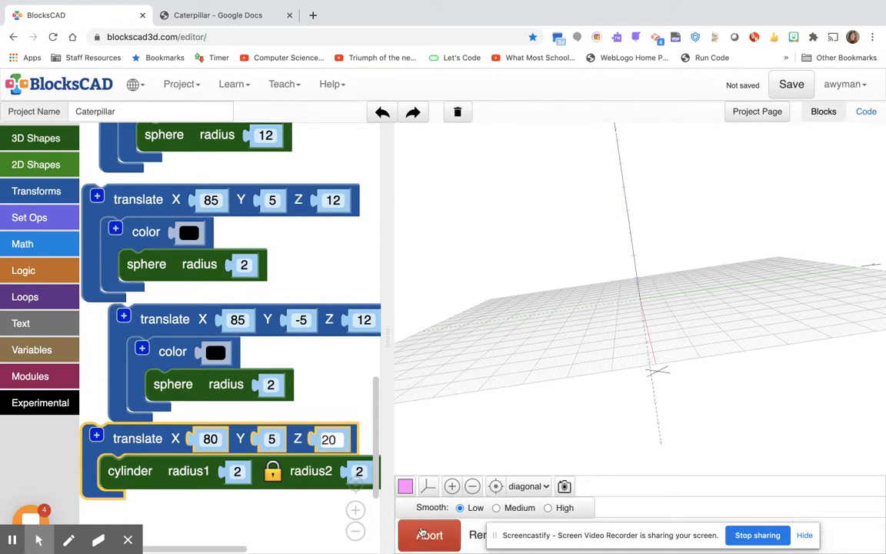
{"action": "left_click_drag", "start_coordinate": [462, 436], "coordinate": [469, 406]}
Set the cylinder's Z translation to 18 and render the model.
{"action": "left_click", "coordinate": [327, 440]}
{"action": "left_click", "coordinate": [336, 440]}
{"action": "key", "text": "BackSpace"}
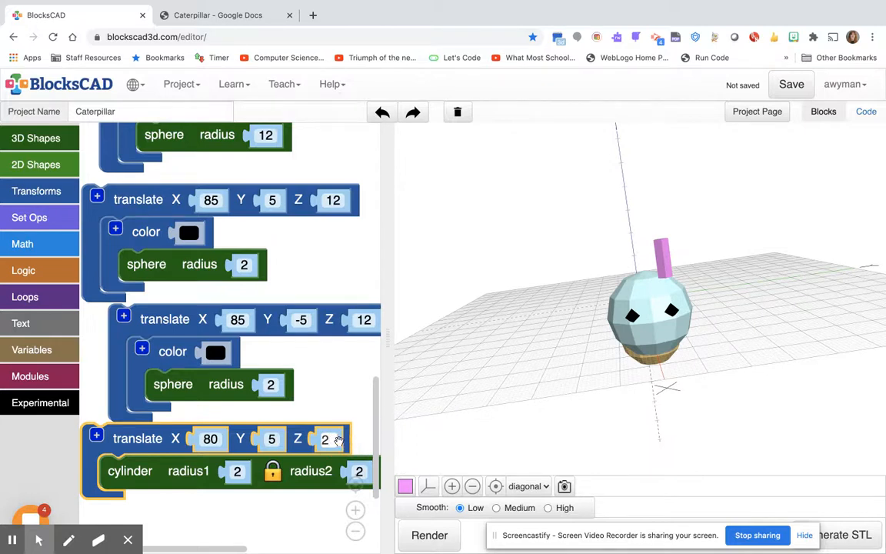
{"action": "type", "text": "18"}
{"action": "left_click", "coordinate": [426, 534]}
{"action": "mouse_move", "coordinate": [523, 365]}
{"action": "left_mouse_down"}
{"action": "mouse_move", "coordinate": [504, 376]}
{"action": "mouse_move", "coordinate": [529, 374]}
{"action": "left_mouse_up"}
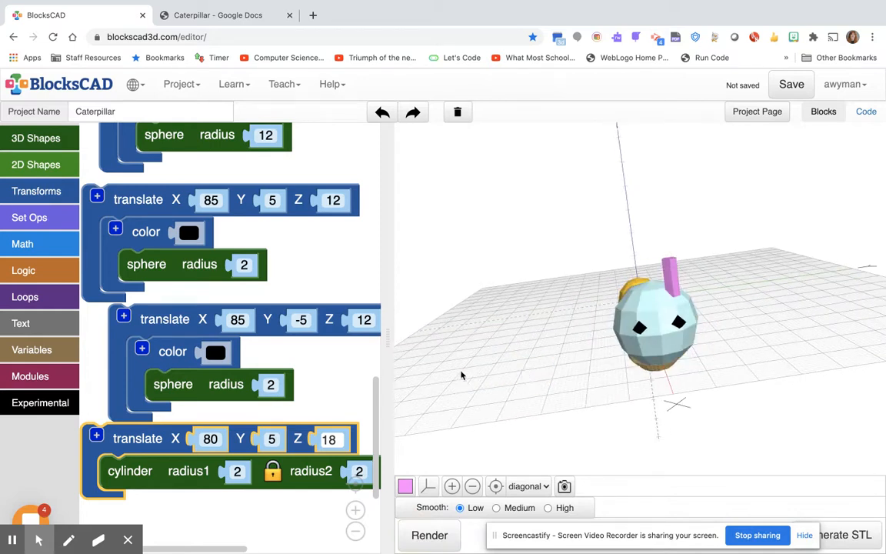
Set the cylinder's Y translation to 3, render the model, and view the antenna from the side.
{"action": "left_click", "coordinate": [272, 439]}
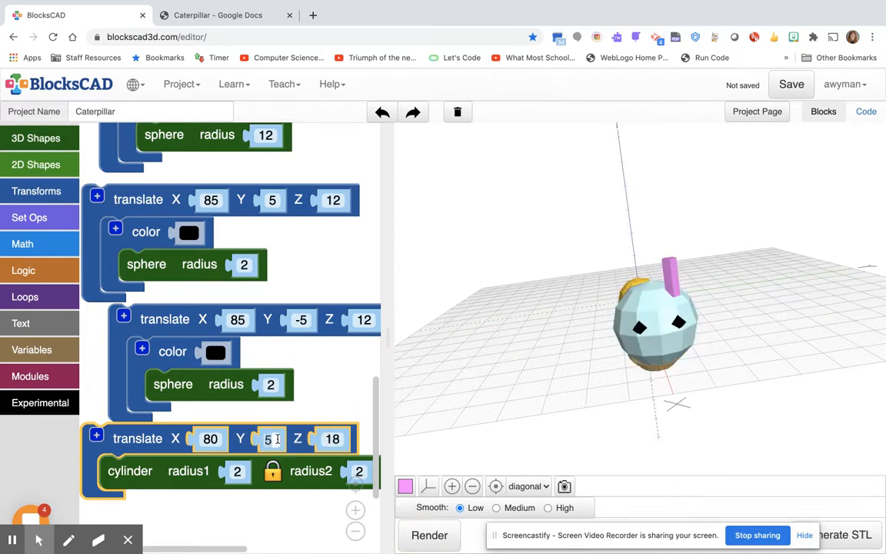
{"action": "type", "text": "3"}
{"action": "left_click", "coordinate": [416, 536]}
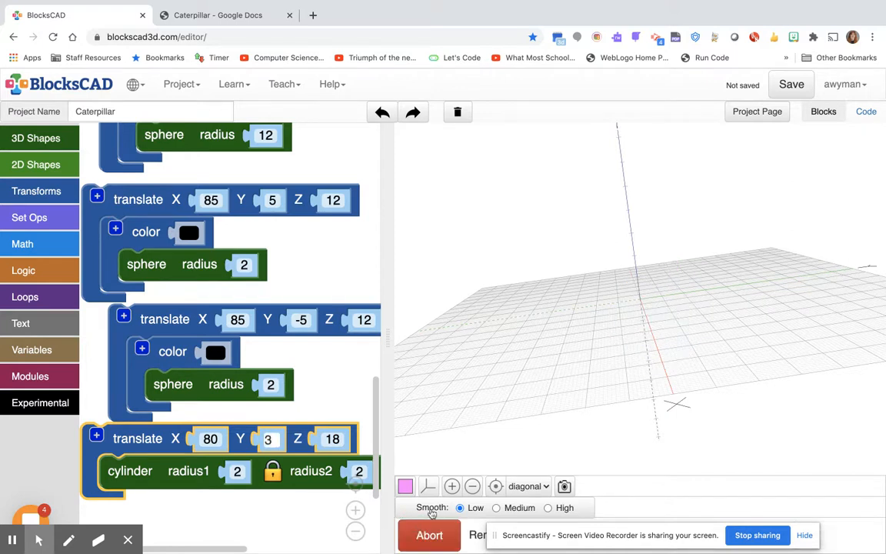
{"action": "left_click_drag", "start_coordinate": [603, 311], "coordinate": [641, 277]}
{"action": "left_click_drag", "start_coordinate": [571, 319], "coordinate": [621, 336]}
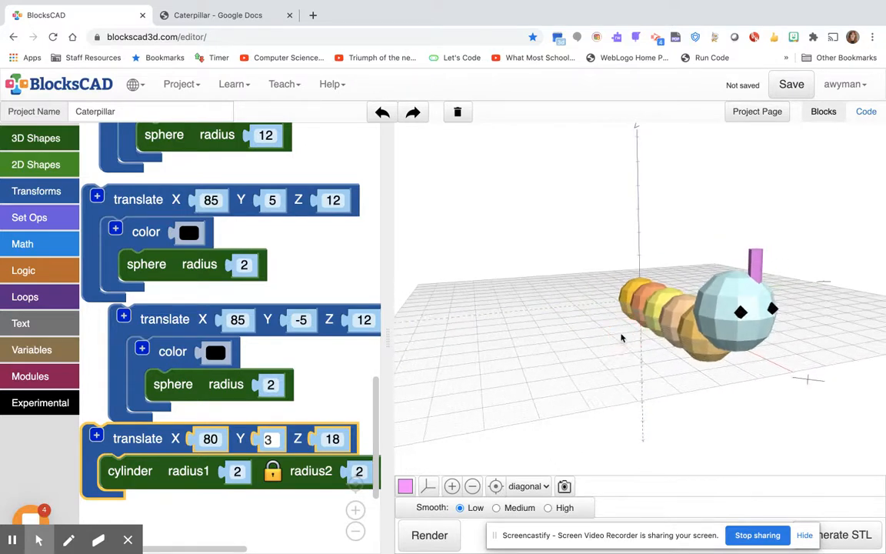
Duplicate the cylinder's whole translate block and place the copy below the original.
{"action": "left_click_drag", "start_coordinate": [376, 406], "coordinate": [382, 436]}
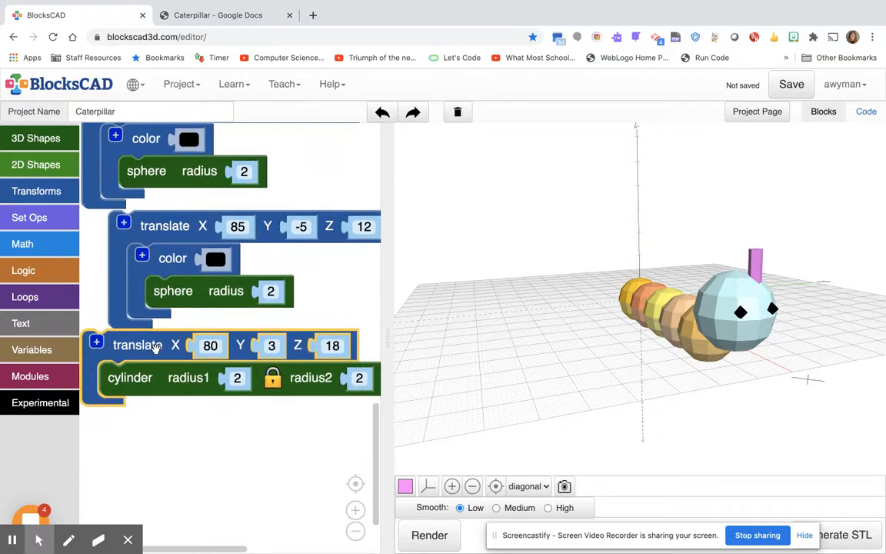
{"action": "right_click", "coordinate": [155, 347]}
{"action": "left_click", "coordinate": [172, 358]}
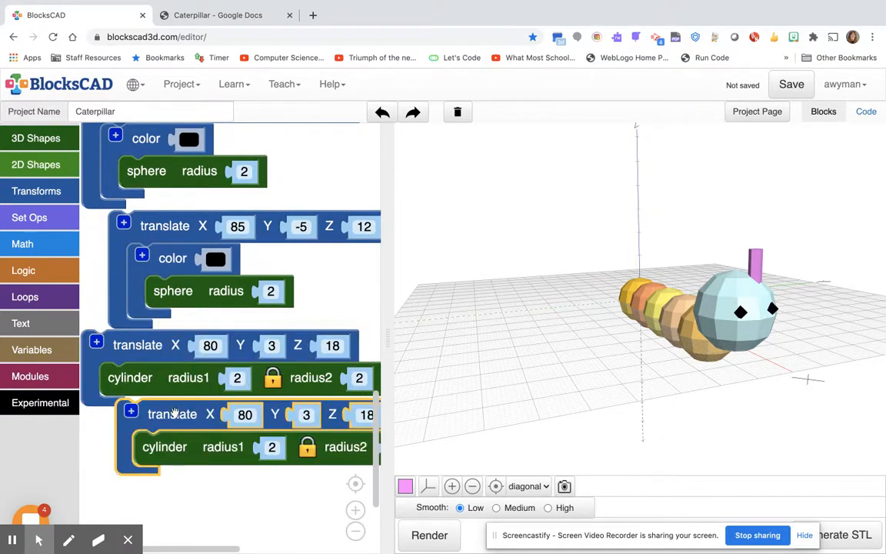
{"action": "left_click_drag", "start_coordinate": [176, 405], "coordinate": [151, 426]}
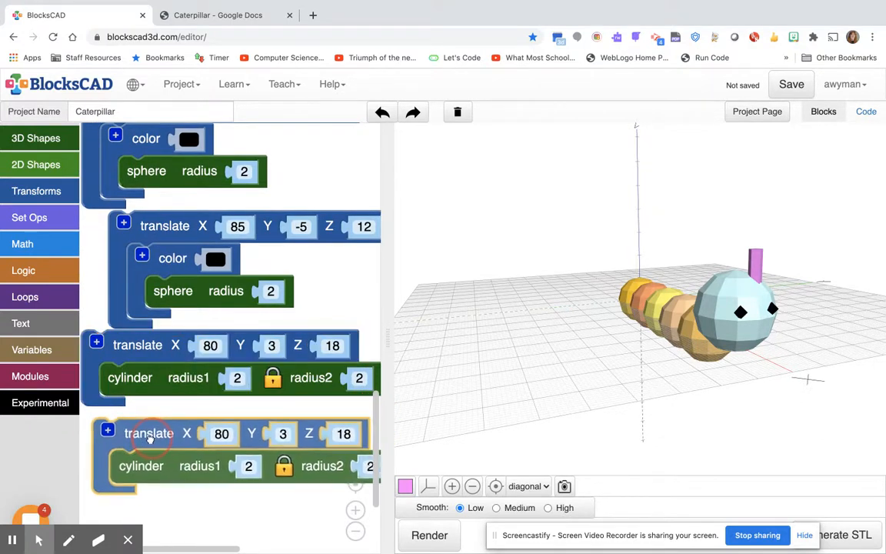
Set the duplicated cylinder's Y translation to -3 and render the caterpillar with both antennae.
{"action": "left_click", "coordinate": [279, 436]}
{"action": "type", "text": "-3"}
{"action": "left_click", "coordinate": [450, 536]}
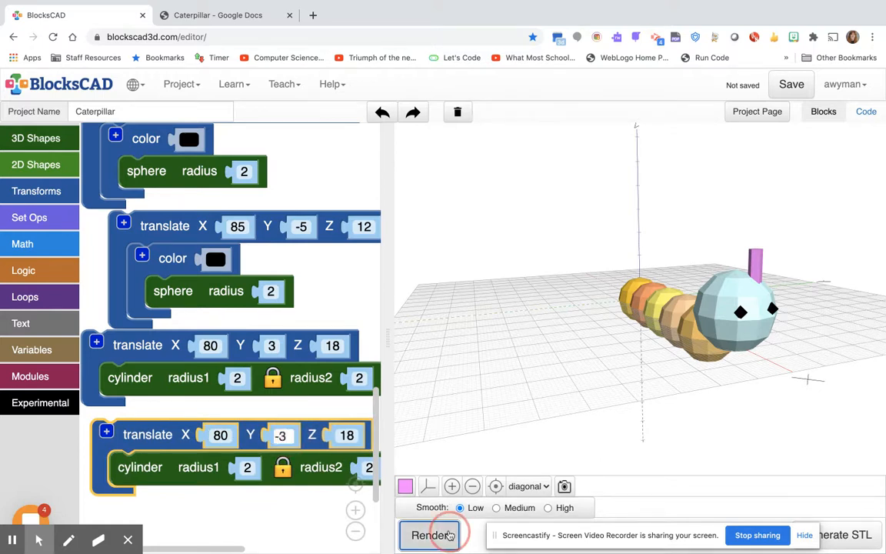
{"action": "left_click", "coordinate": [579, 401]}
{"action": "left_click_drag", "start_coordinate": [580, 401], "coordinate": [646, 378]}
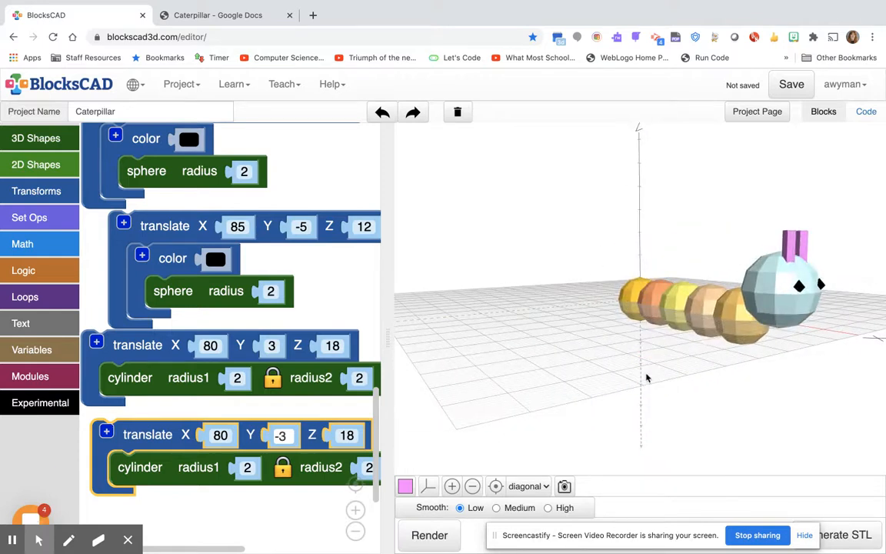
Change the render smoothness to Medium, render the caterpillar again, and inspect it from the side.
{"action": "left_click", "coordinate": [497, 508]}
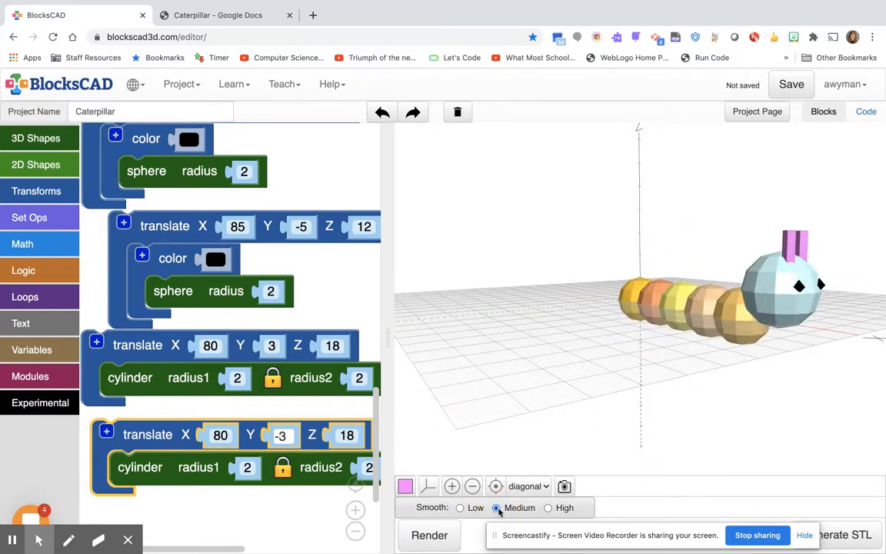
{"action": "left_click", "coordinate": [429, 536]}
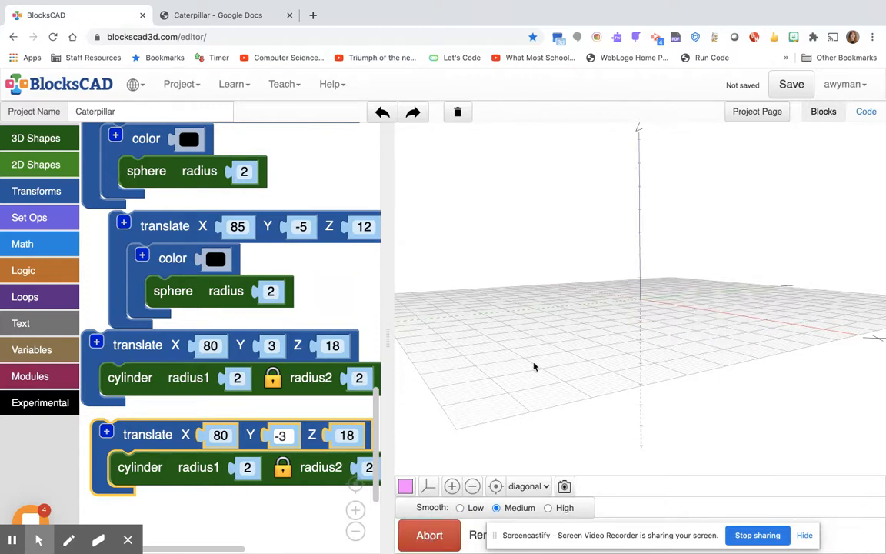
{"action": "left_click_drag", "start_coordinate": [534, 364], "coordinate": [589, 362]}
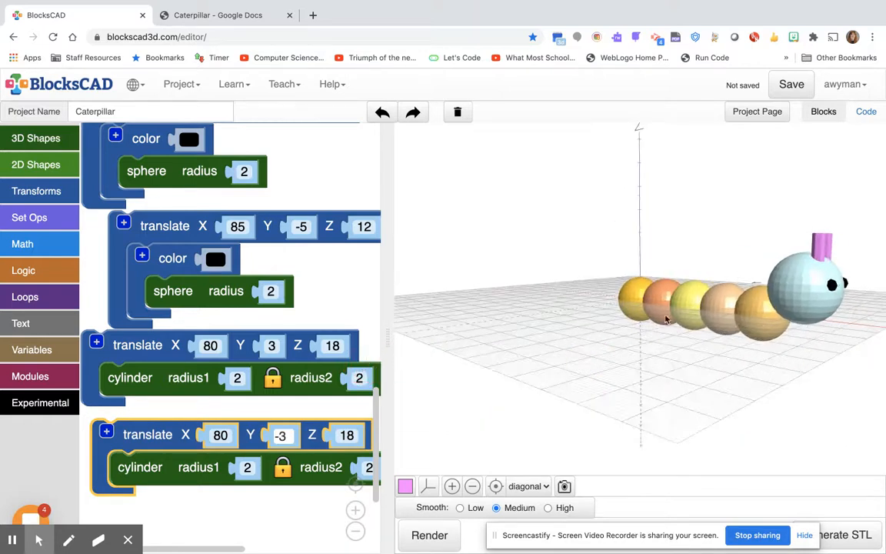
{"action": "left_click_drag", "start_coordinate": [635, 328], "coordinate": [618, 293]}
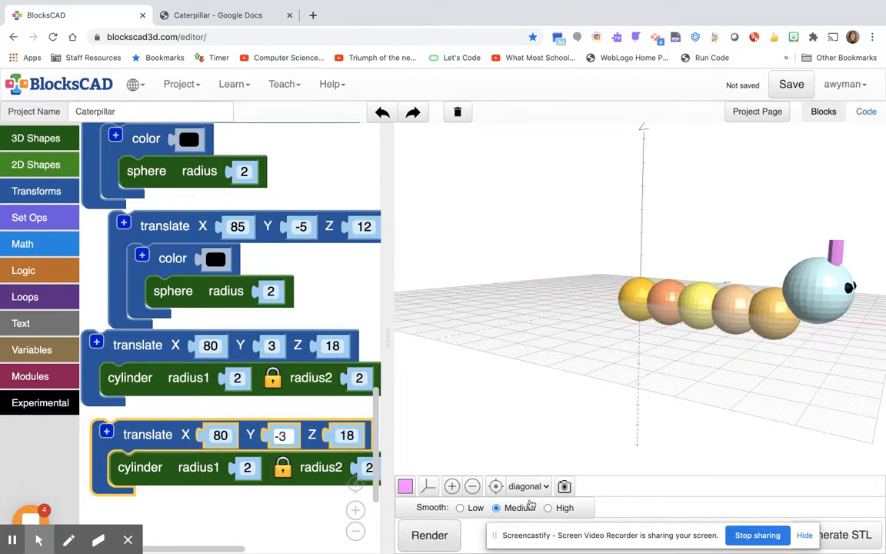